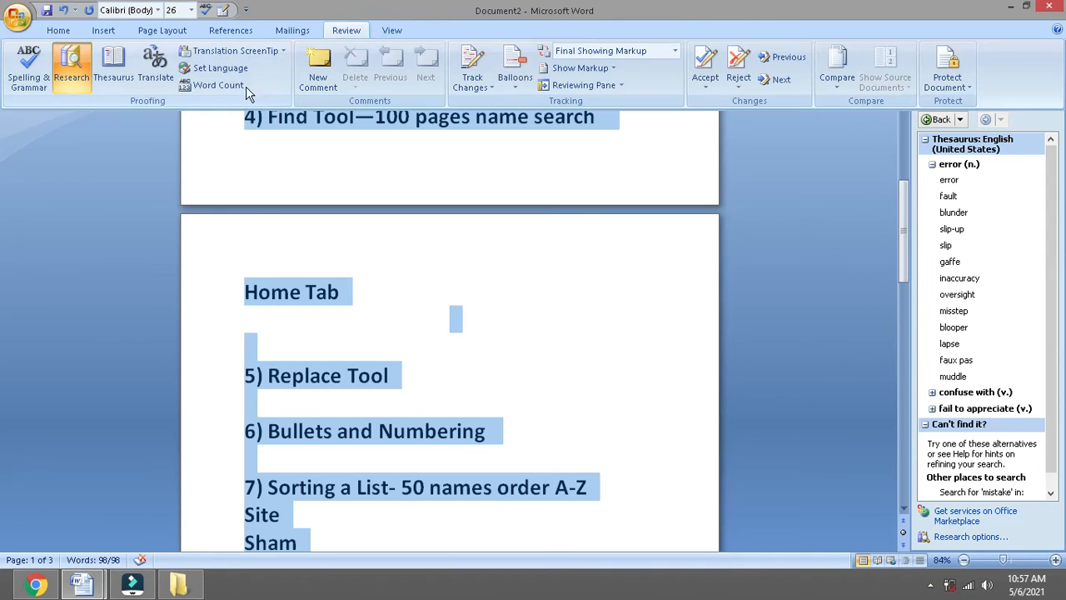
- Check the Word Count statistics twice (98 words, 3 pages), zooming out to 42%, then deselect
left_click(218, 85)
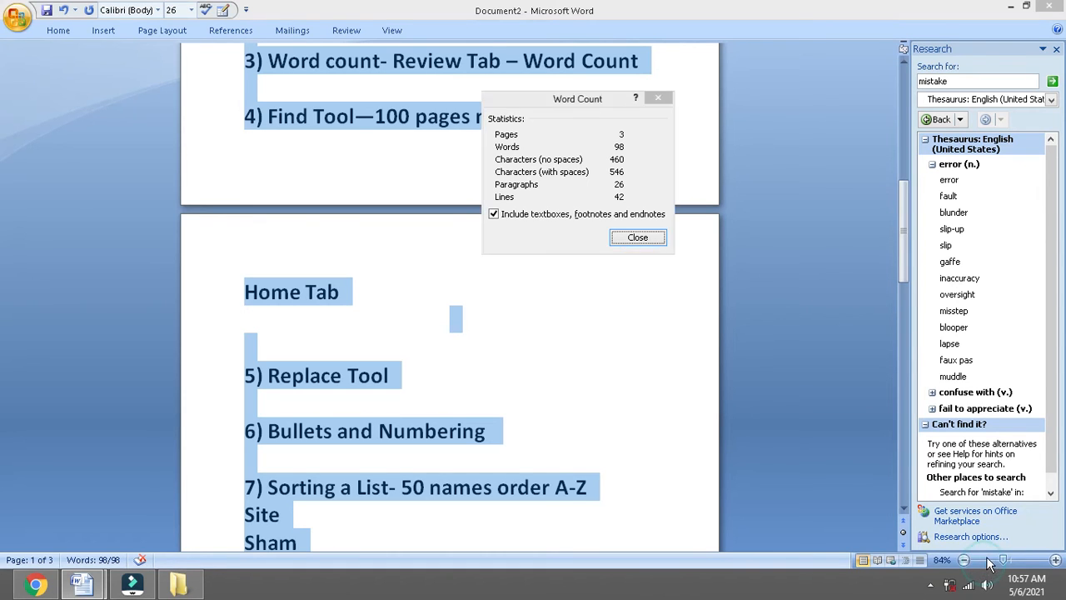
left_click(637, 237)
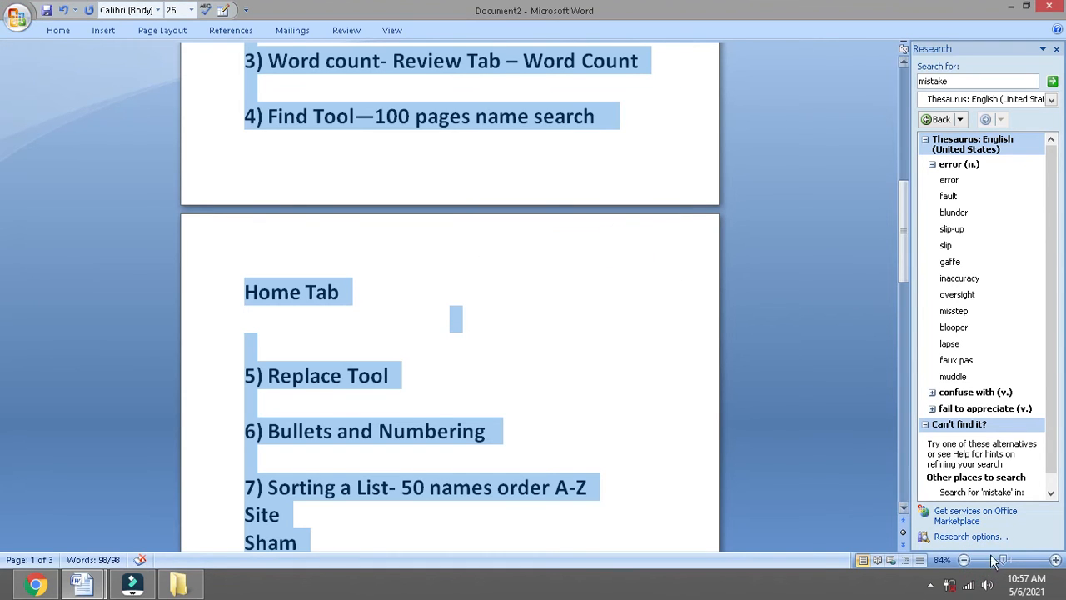
left_click_drag(1003, 560, 987, 565)
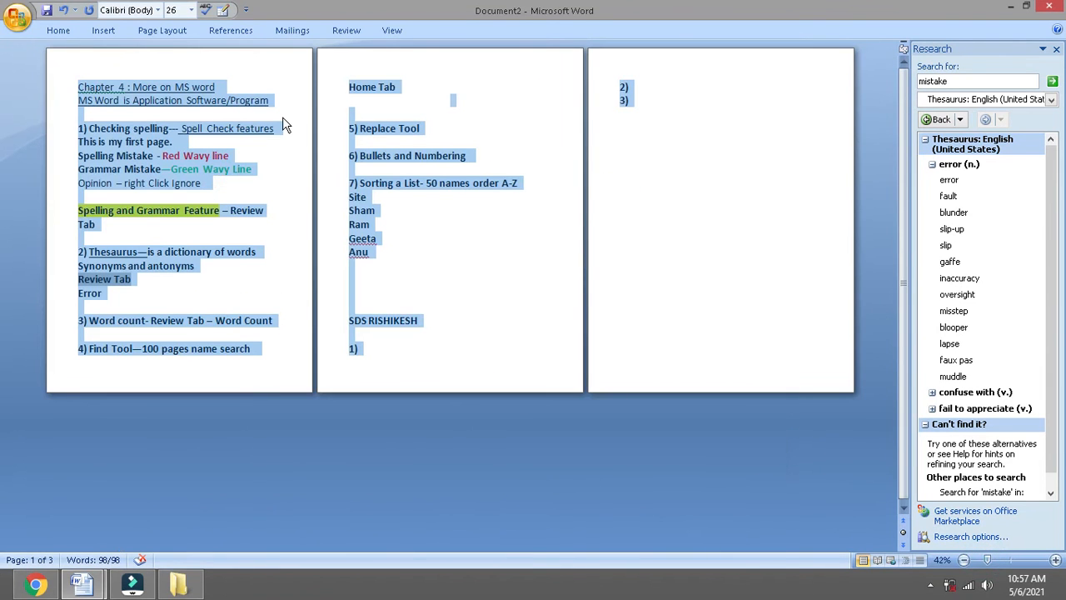
left_click(347, 30)
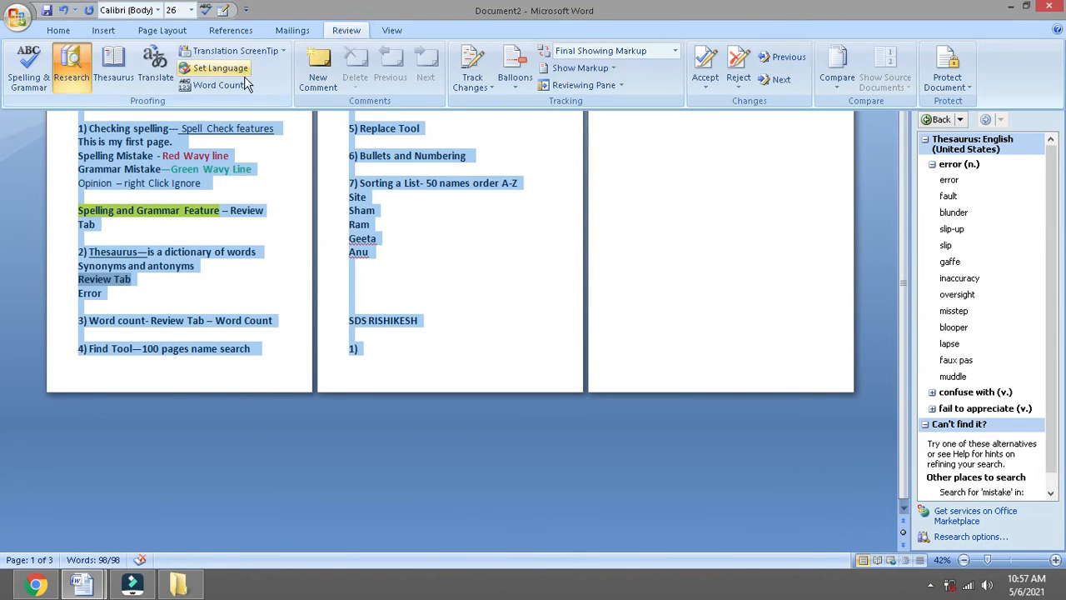
left_click(217, 84)
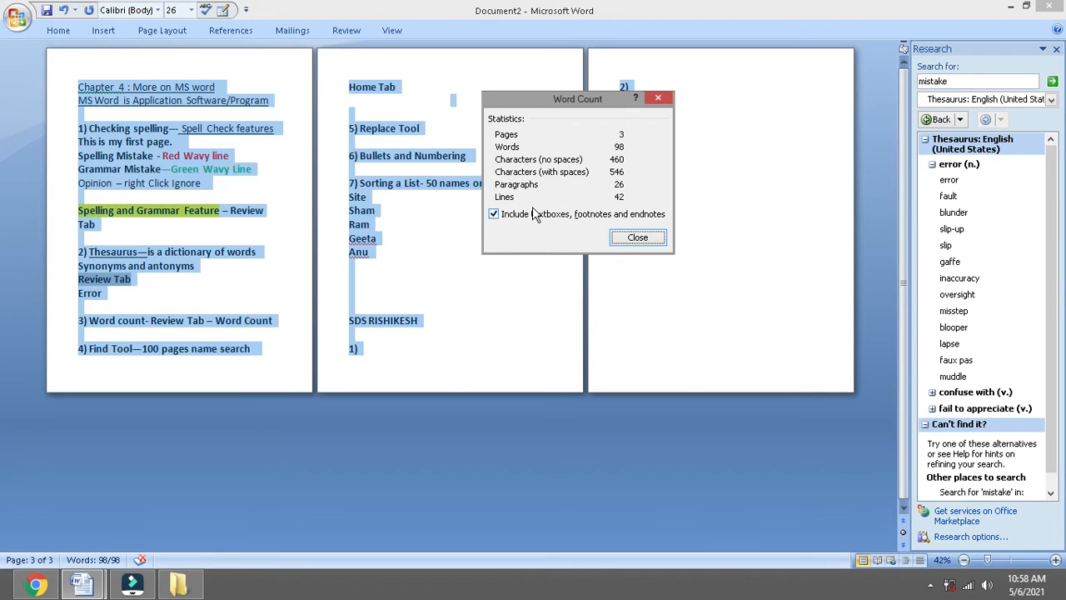
left_click(645, 236)
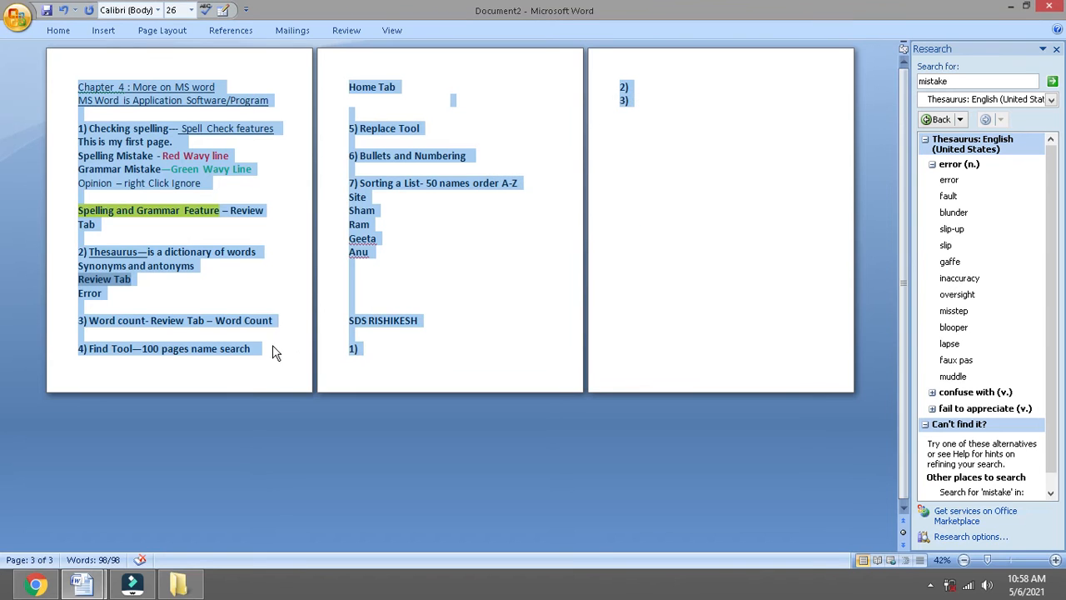
left_click(194, 334)
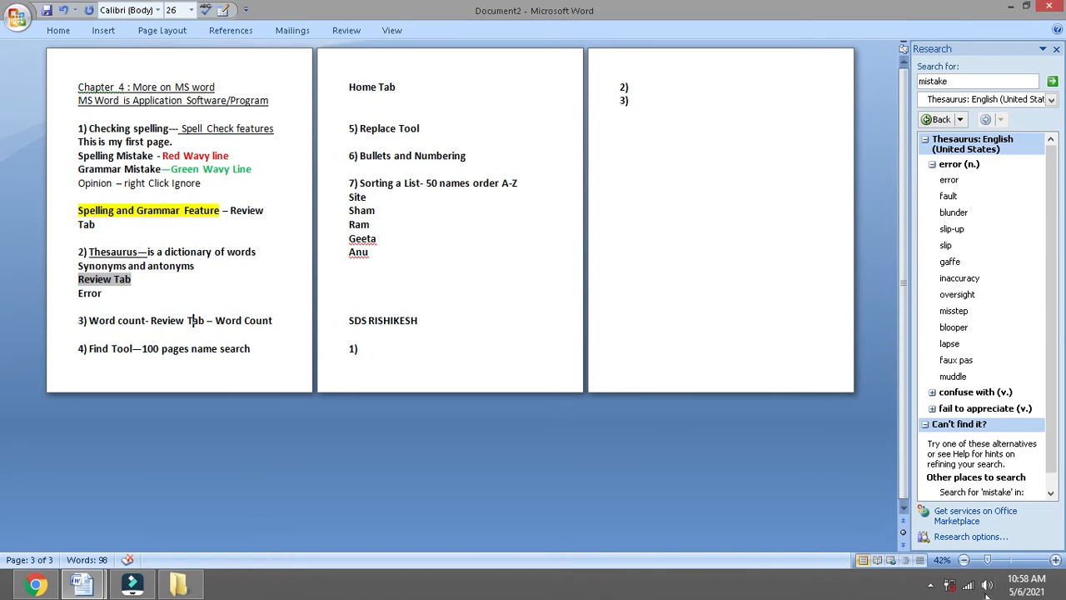
- Zoom to 82% and highlight 'Review T' in item 3 in pink
left_click(1002, 560)
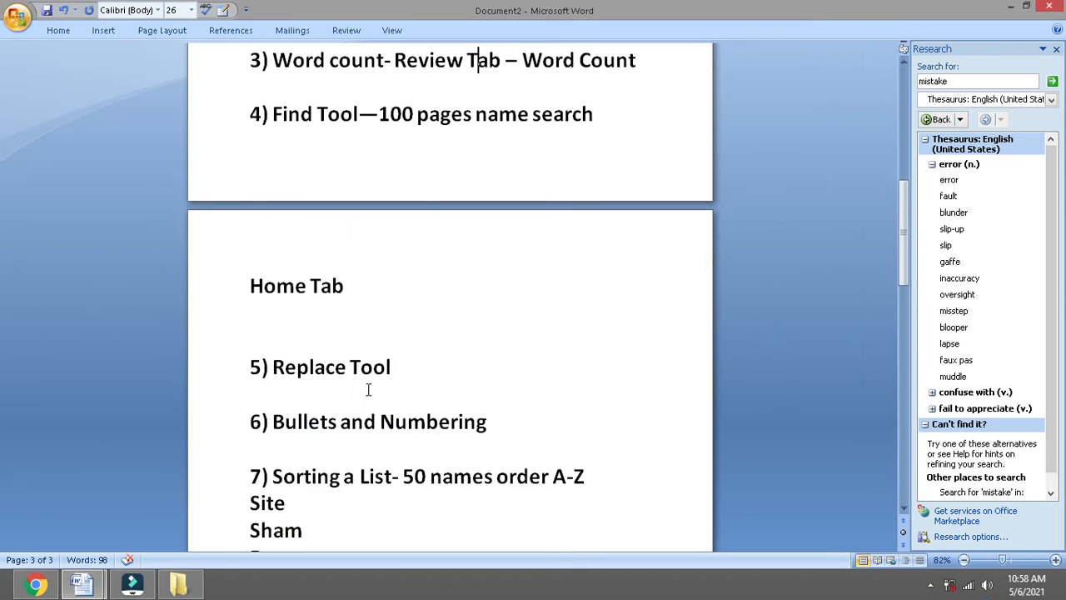
key("Left")
key("Up")
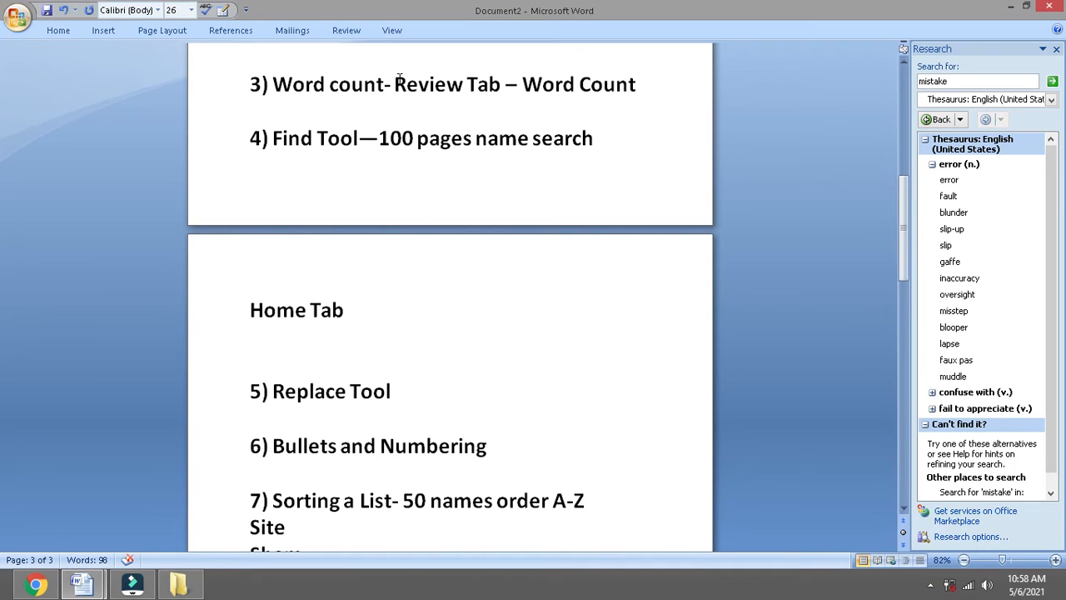
left_click(363, 103)
left_click_drag(395, 83, 483, 94)
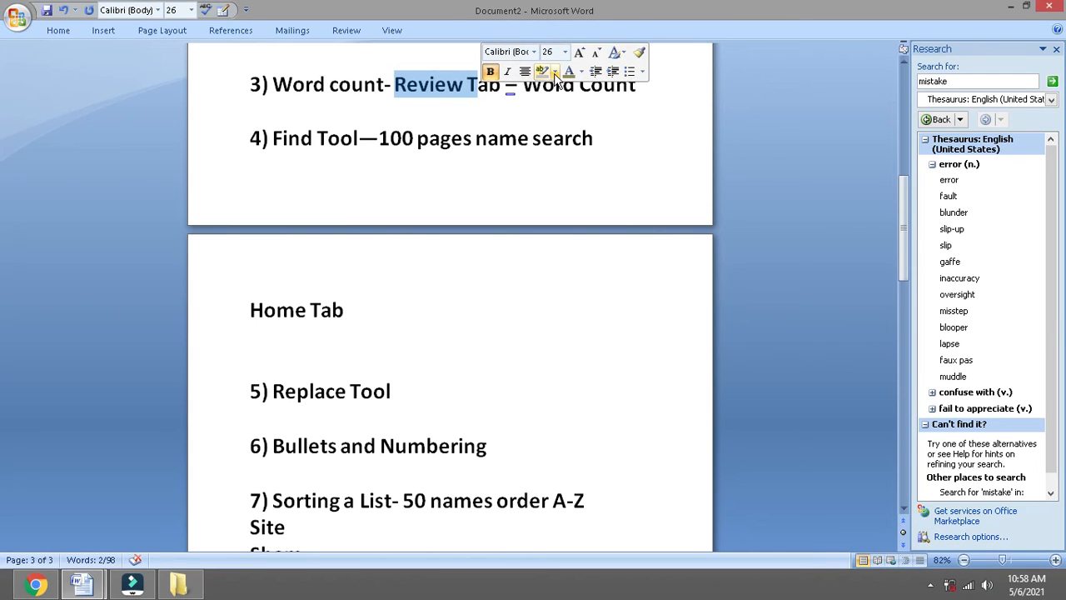
left_click(555, 72)
left_click(617, 95)
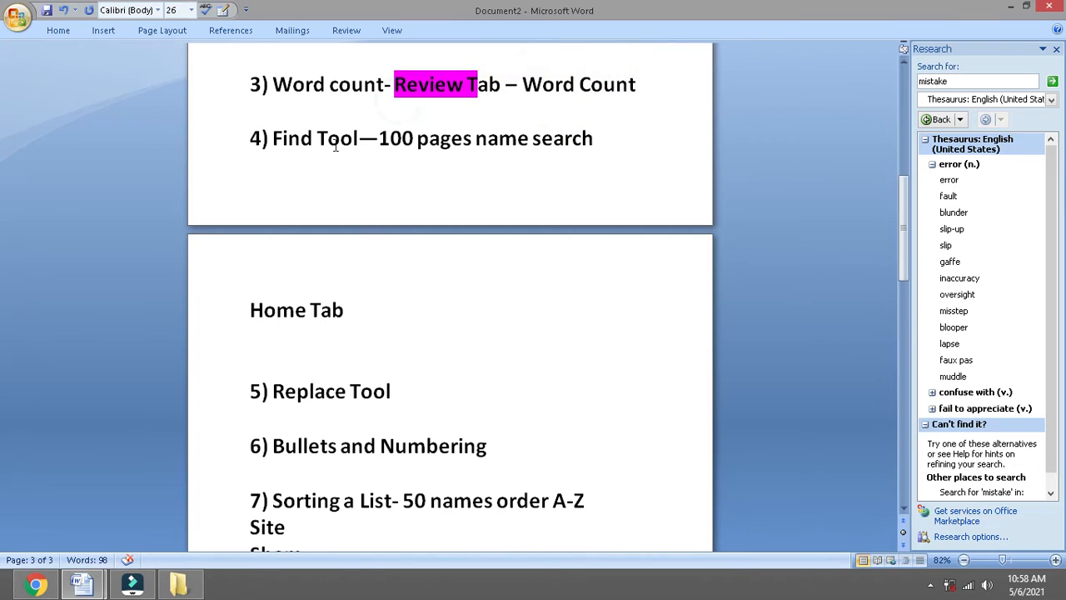
- Select 'Find Tool', then just 'Tool', in item 4, clearing each selection
left_click_drag(274, 139, 356, 139)
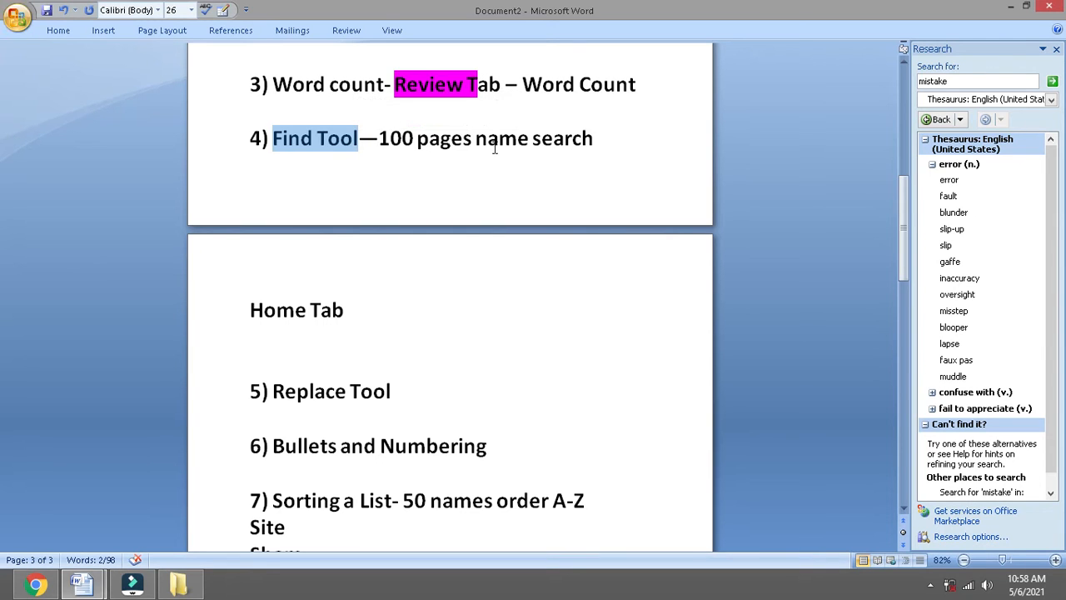
left_click(461, 204)
left_click(399, 258)
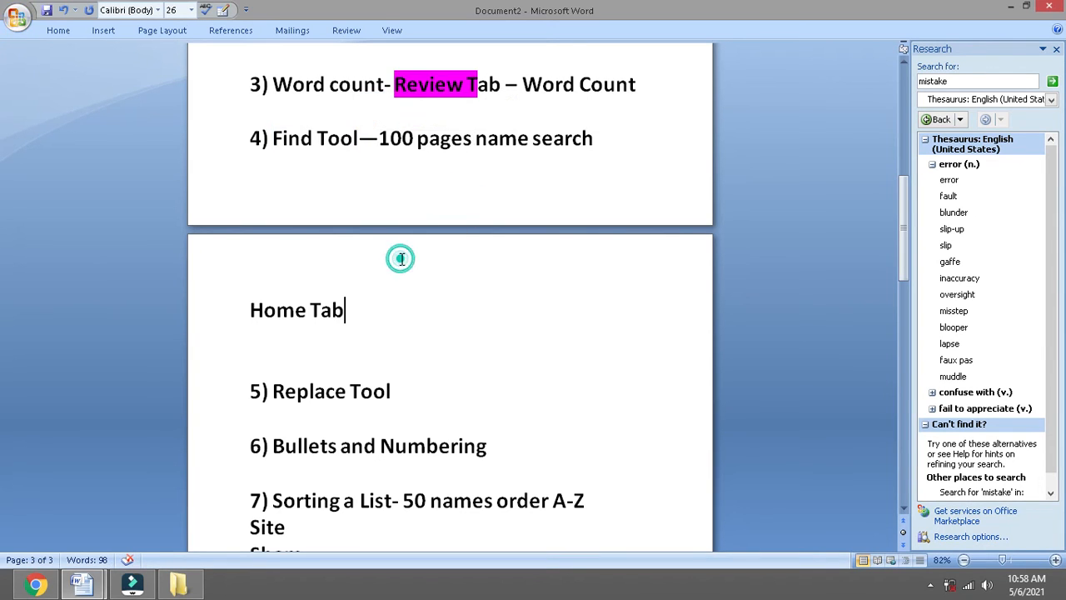
left_click(364, 258)
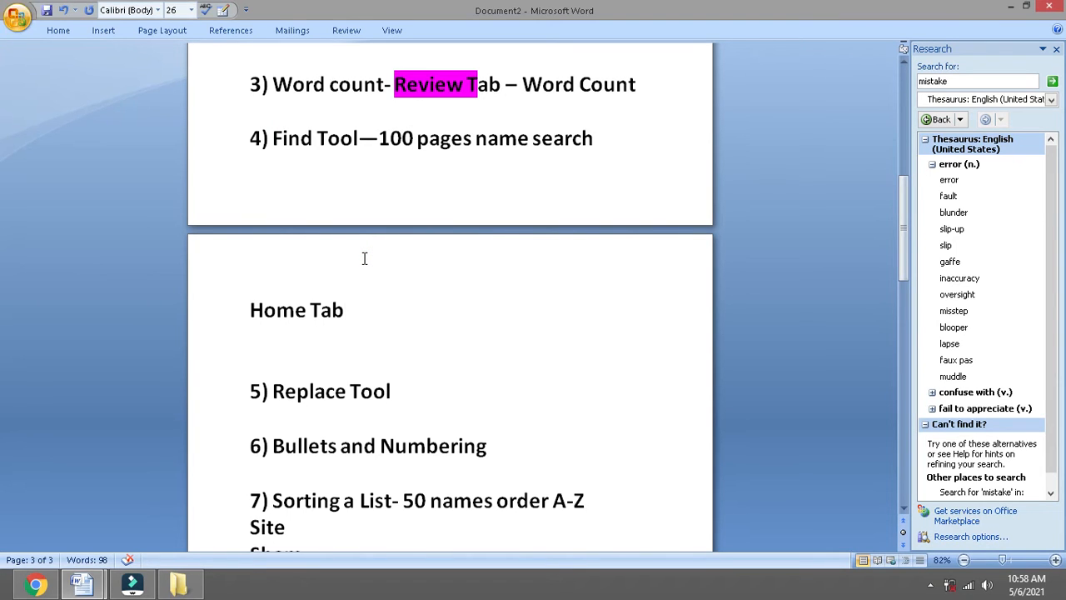
left_click_drag(273, 139, 367, 139)
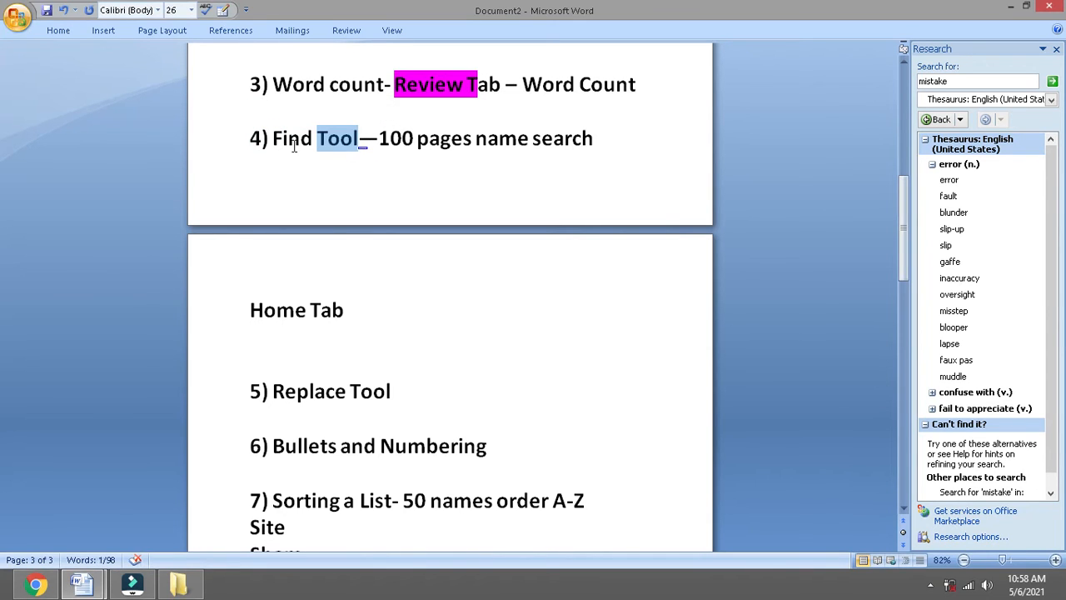
left_click(299, 176)
- Copy the word Error and paste it under Home Tab, below Anu, and once more further down
key("Up")
key("Up")
key("Up")
key("Up")
key("Up")
key("Up")
key("Up")
key("Up")
key("Up")
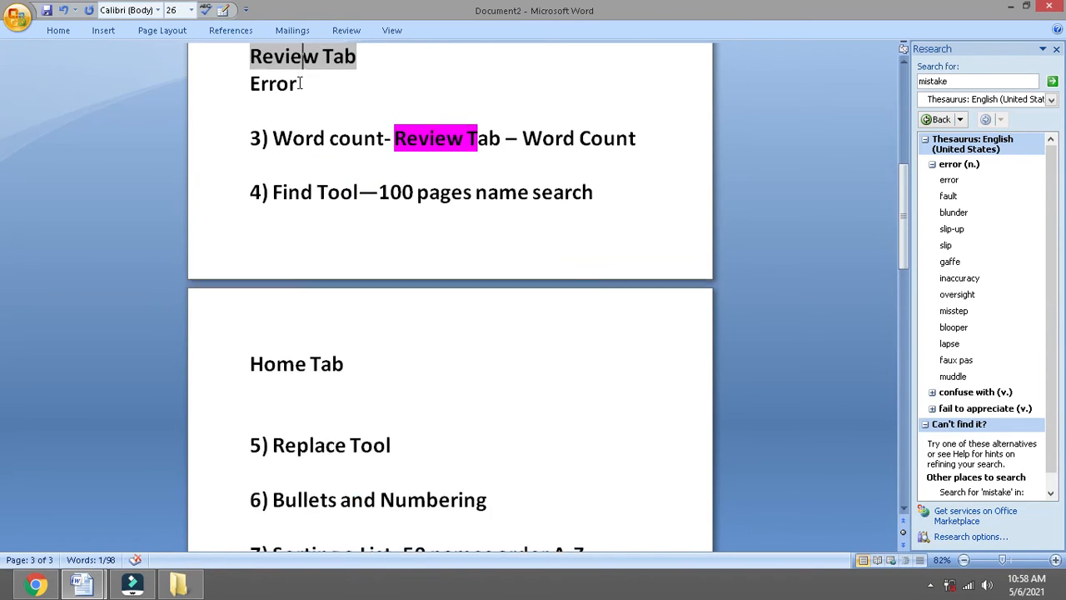
double_click(254, 198)
key("ctrl+c")
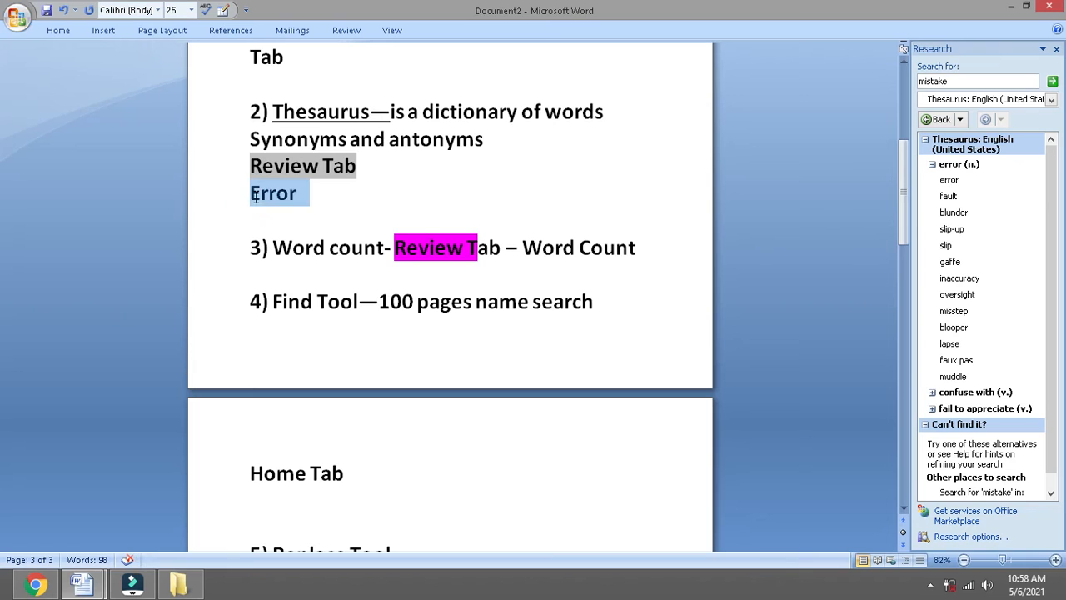
key("Down")
key("Down")
key("Down")
key("Down")
key("Down")
key("Down")
key("Down")
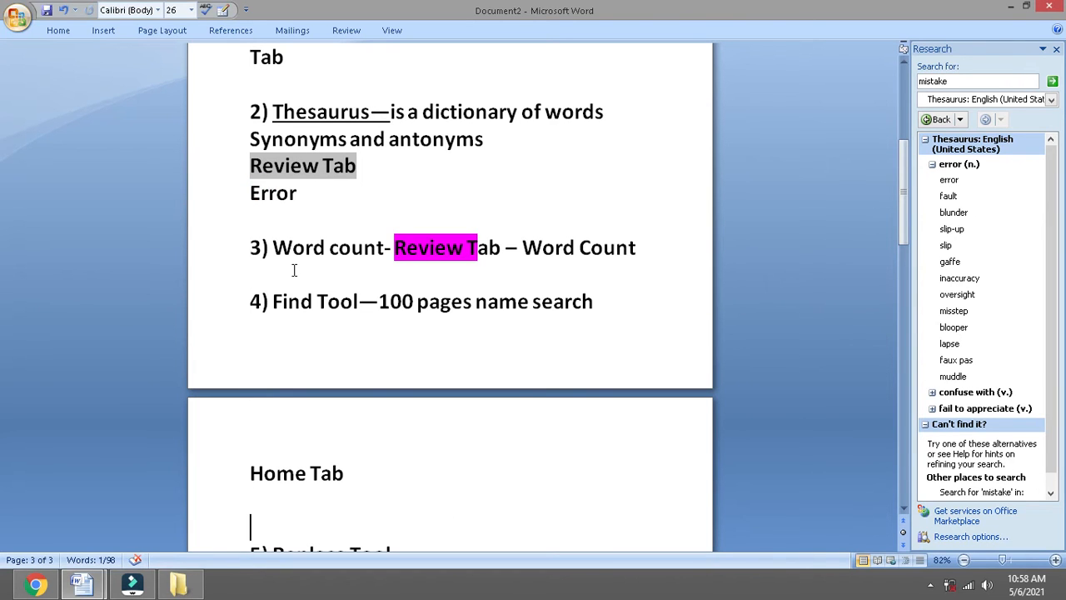
key("ctrl+v")
key("Down")
key("Down")
key("Down")
key("Down")
key("Down")
key("Down")
key("Down")
key("Down")
key("Down")
key("Down")
key("Down")
key("Down")
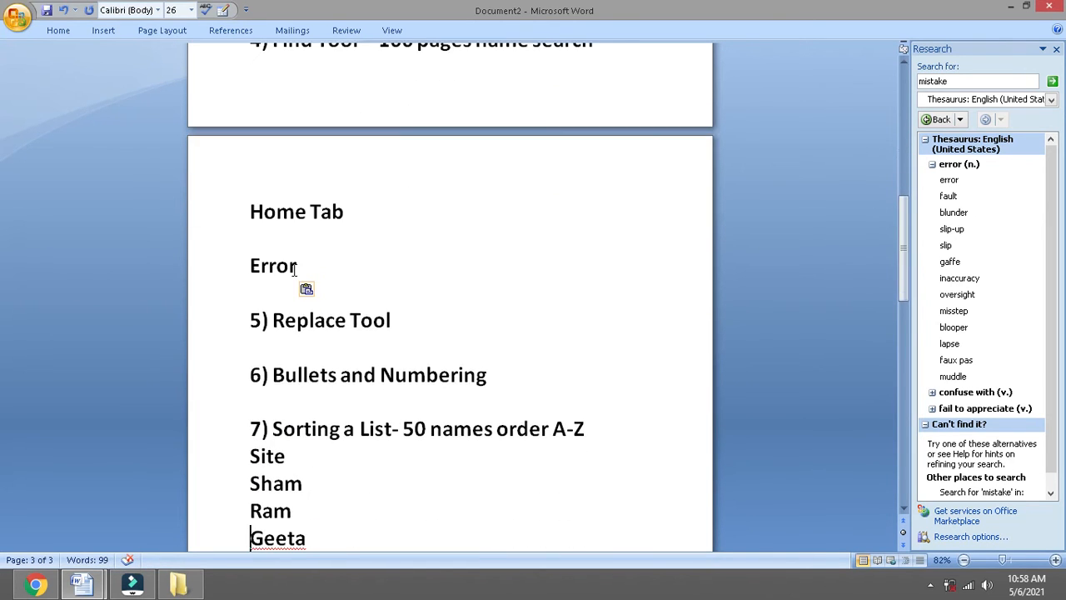
key("ctrl+v")
key("Return")
key("Return")
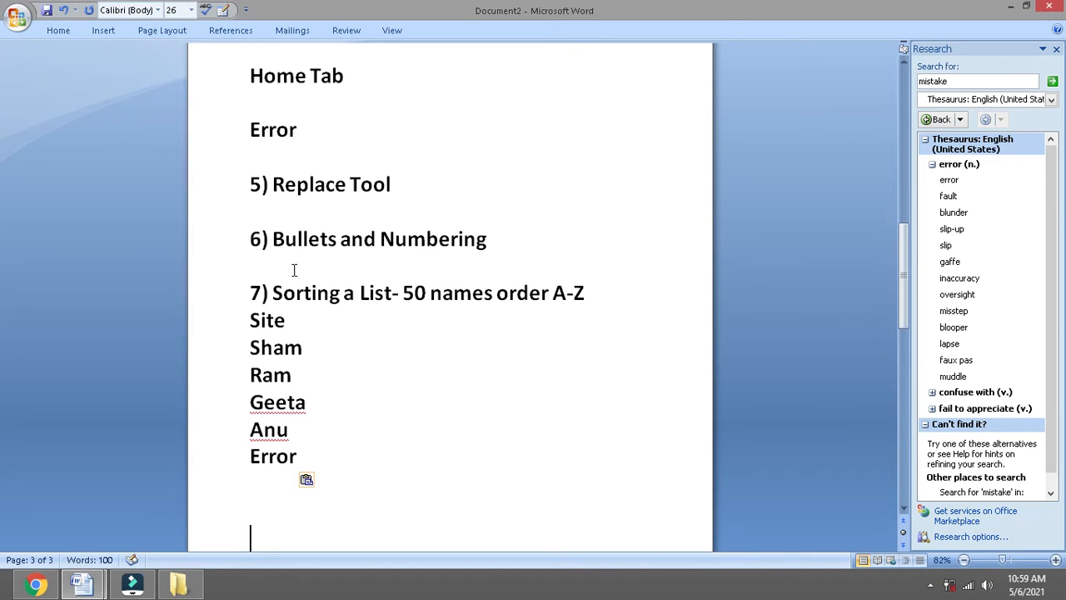
key("ctrl+v")
key("Up")
key("Up")
key("Up")
key("Up")
key("Up")
key("Up")
key("Up")
key("Up")
key("Up")
key("Up")
key("Up")
key("Up")
key("Up")
key("Up")
key("Up")
key("Up")
key("Up")
key("Up")
key("Up")
key("Up")
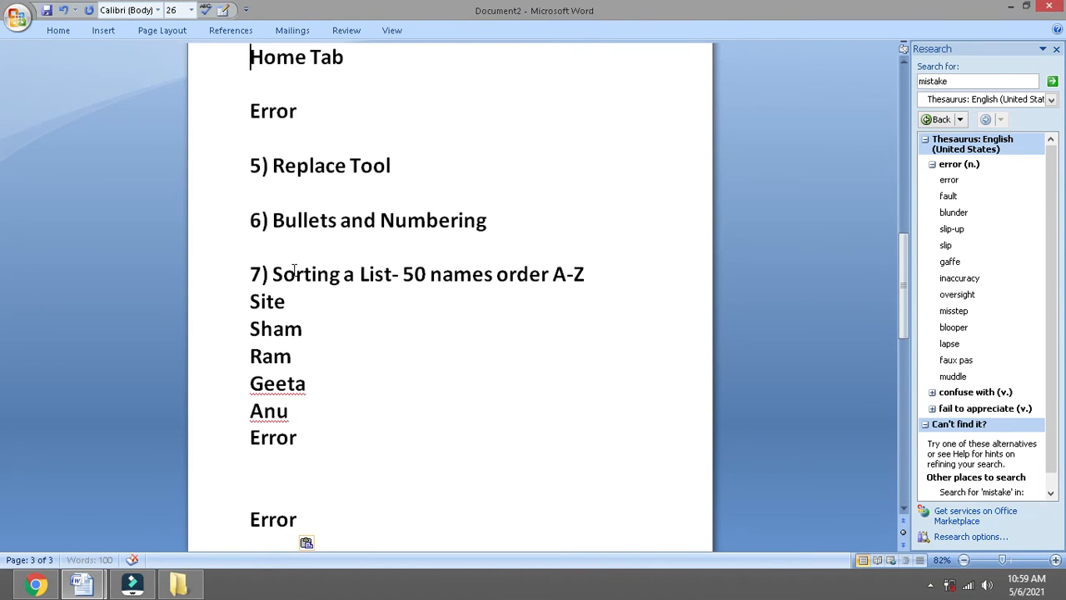
key("Up")
key("Up")
key("Up")
key("Up")
key("Up")
key("Up")
key("Up")
key("Up")
key("Up")
key("Down")
key("Down")
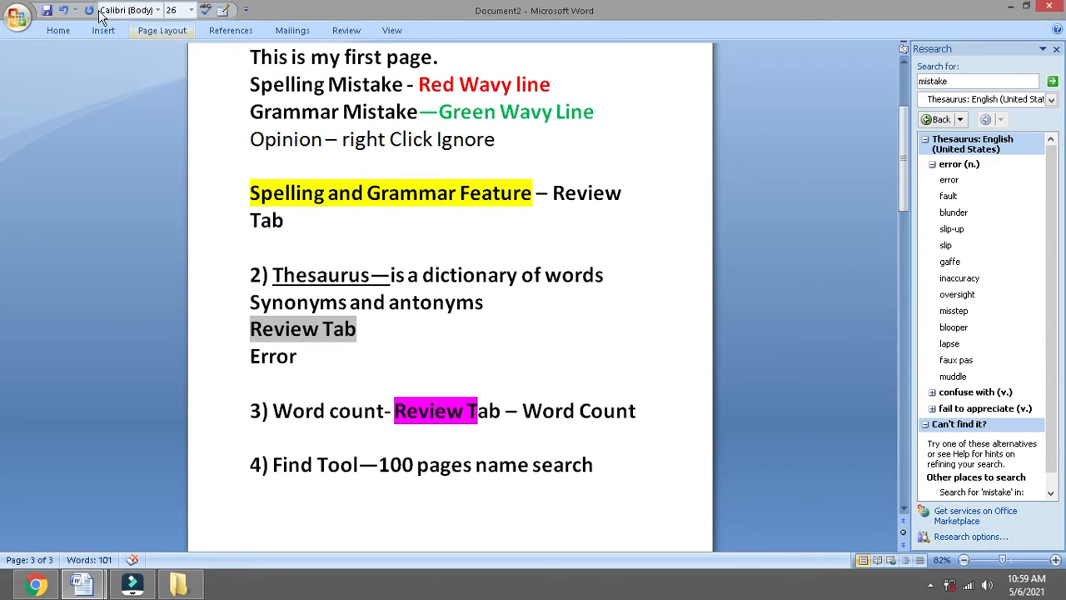
left_click(58, 30)
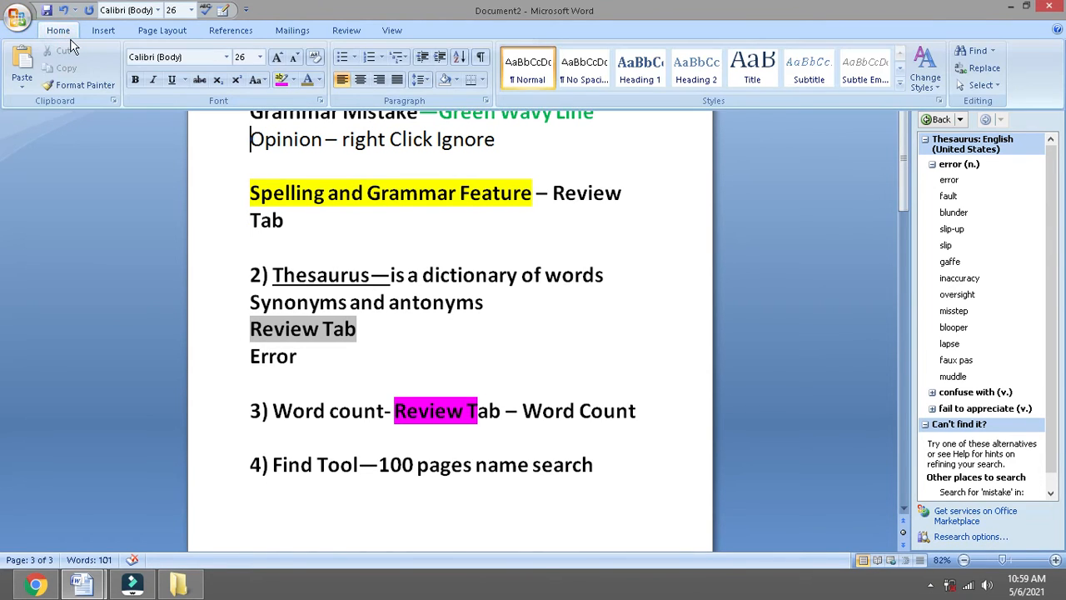
- Open Find and enter ERROR as the search term
left_click(981, 53)
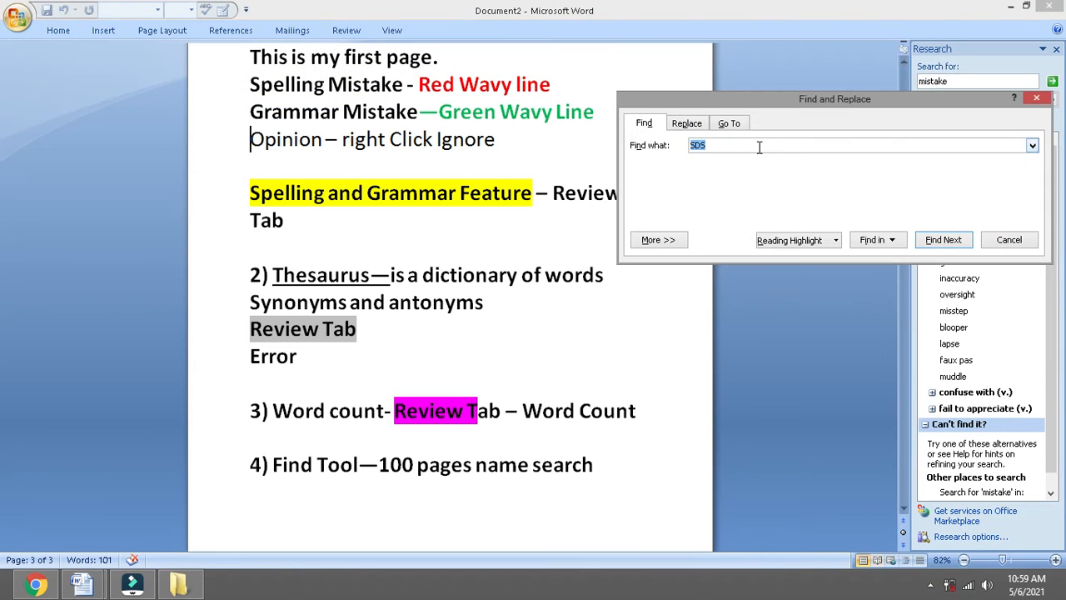
type("EORR")
key("BackSpace")
key("BackSpace")
key("BackSpace")
type("RROR")
- Step through each Error occurrence to the last one, then clear the Find what box
left_click(935, 244)
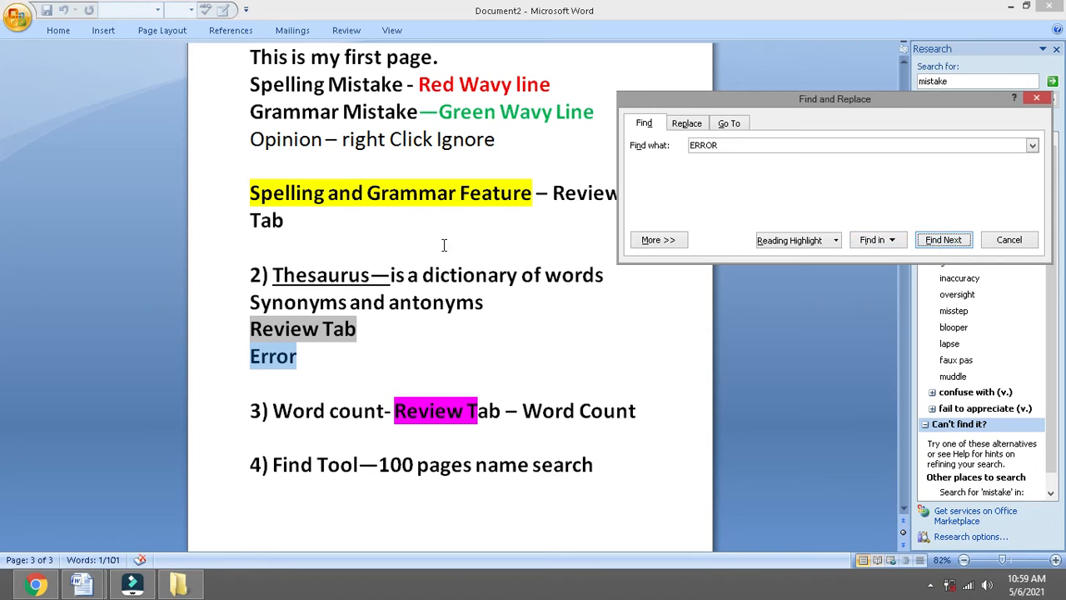
left_click(944, 240)
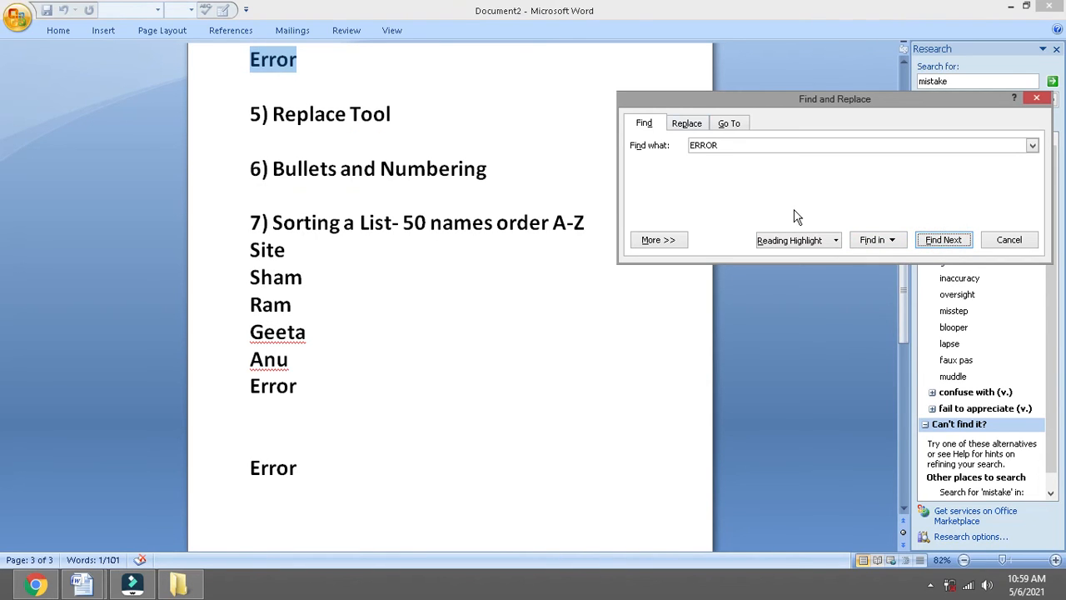
left_click(936, 242)
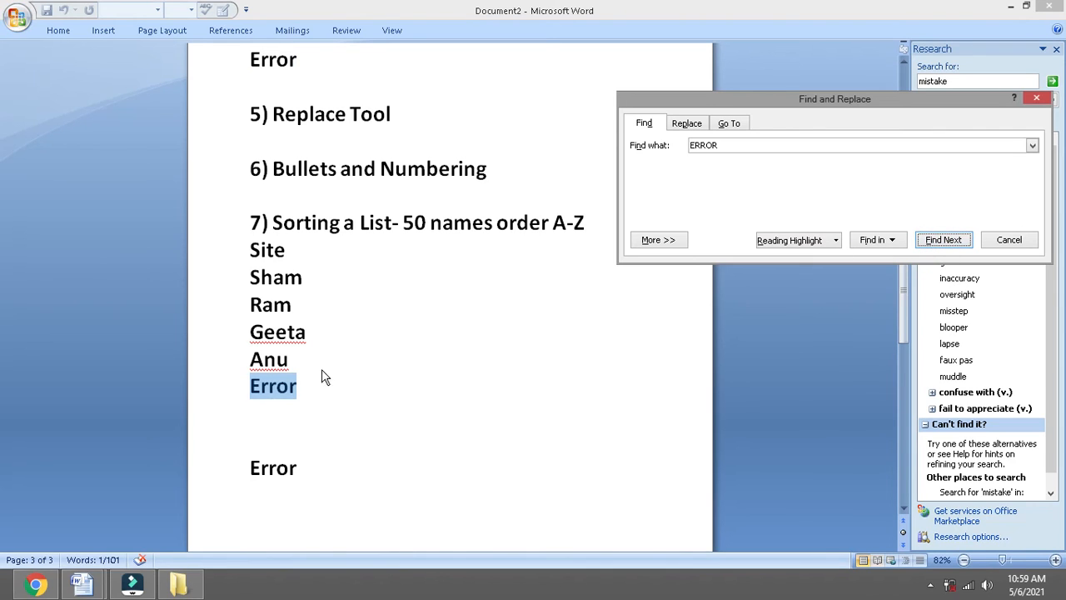
left_click(945, 240)
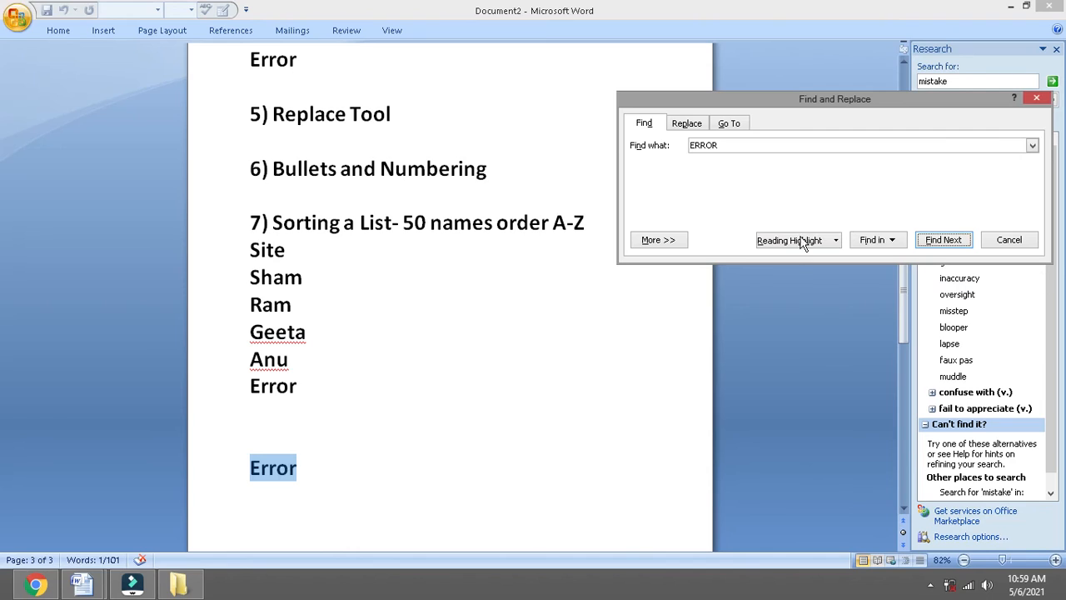
left_click(737, 147)
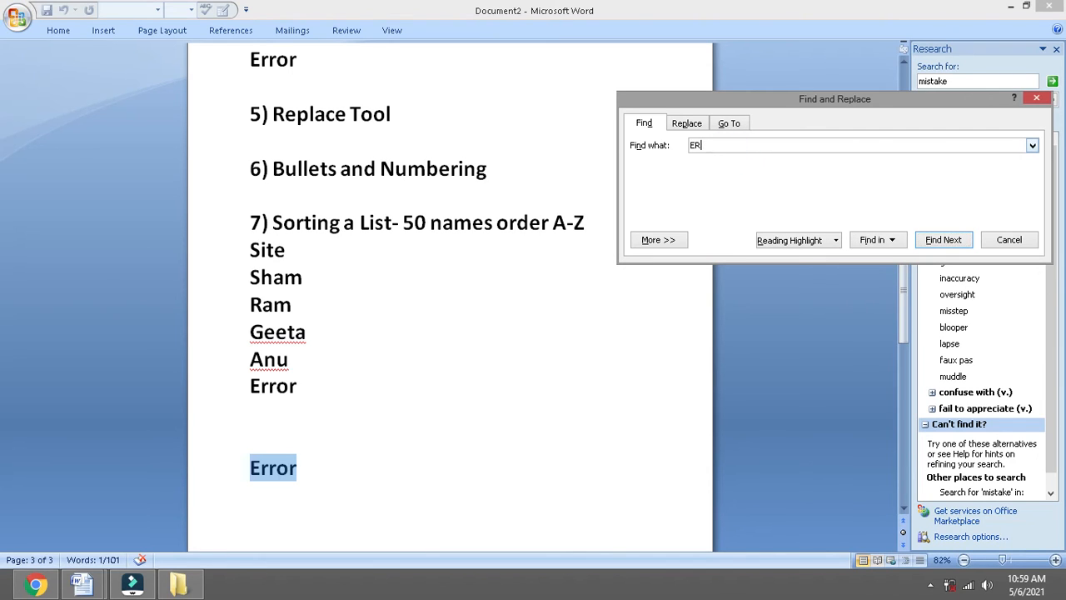
key("BackSpace")
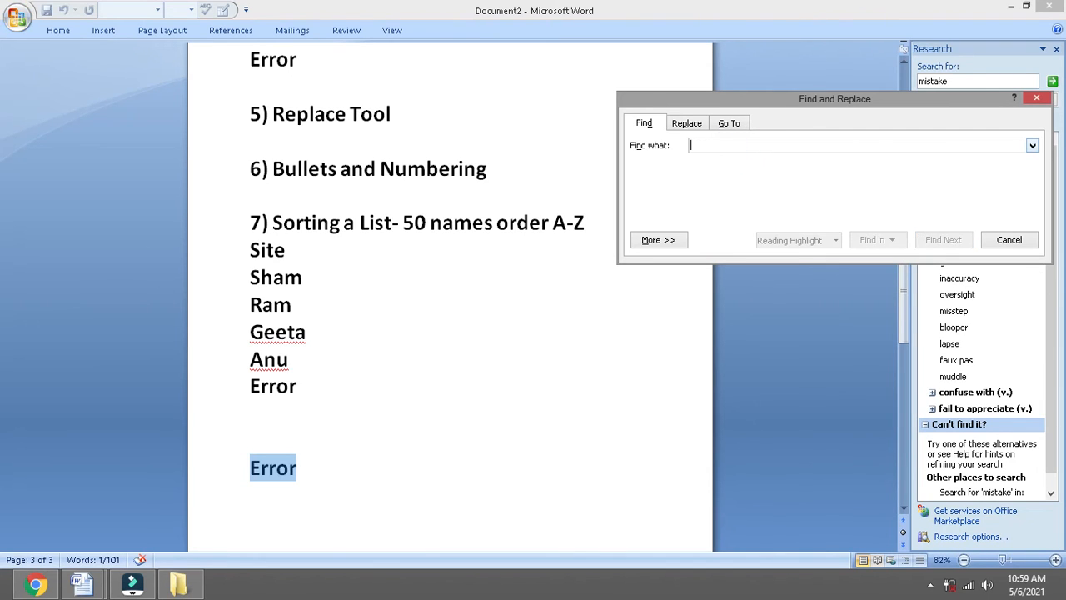
- On the Replace tab, enter Error in Find what and clear the old replacement text for SDSSCP
left_click(687, 123)
left_click(702, 144)
type("E")
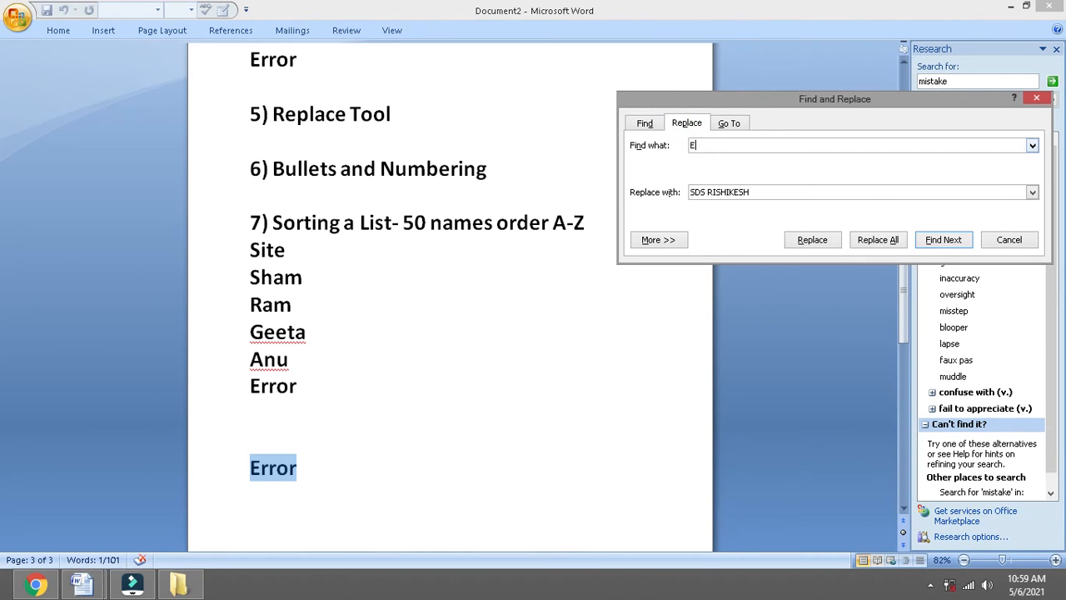
type("rror")
left_click(754, 180)
left_click(757, 197)
key("BackSpace")
key("BackSpace")
key("BackSpace")
key("BackSpace")
key("BackSpace")
key("BackSpace")
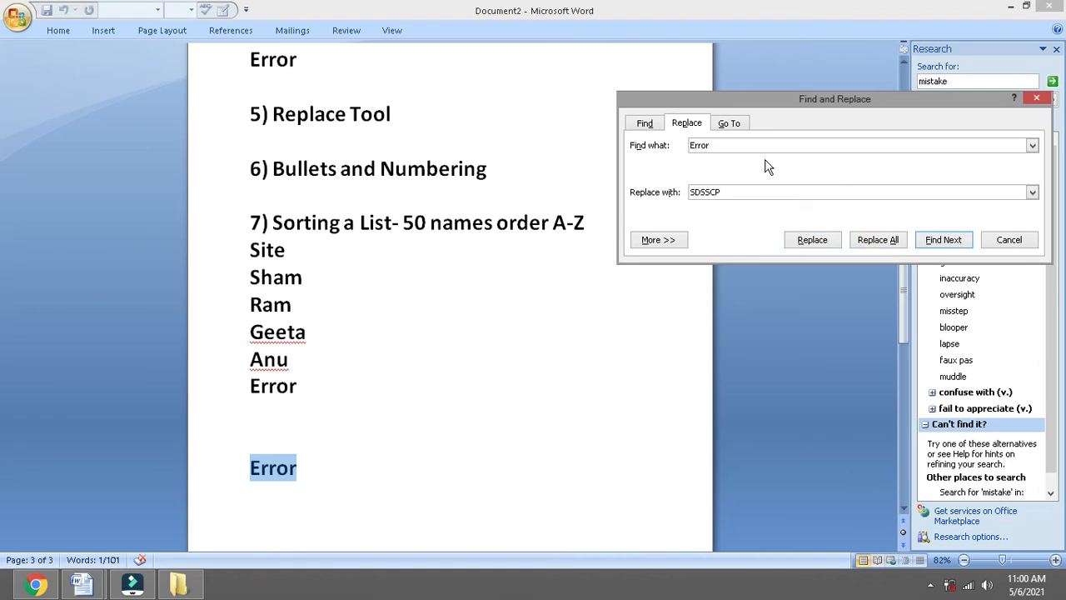
- Replace all four Error occurrences with SDSSCP and confirm a new search finds none left
left_click(866, 240)
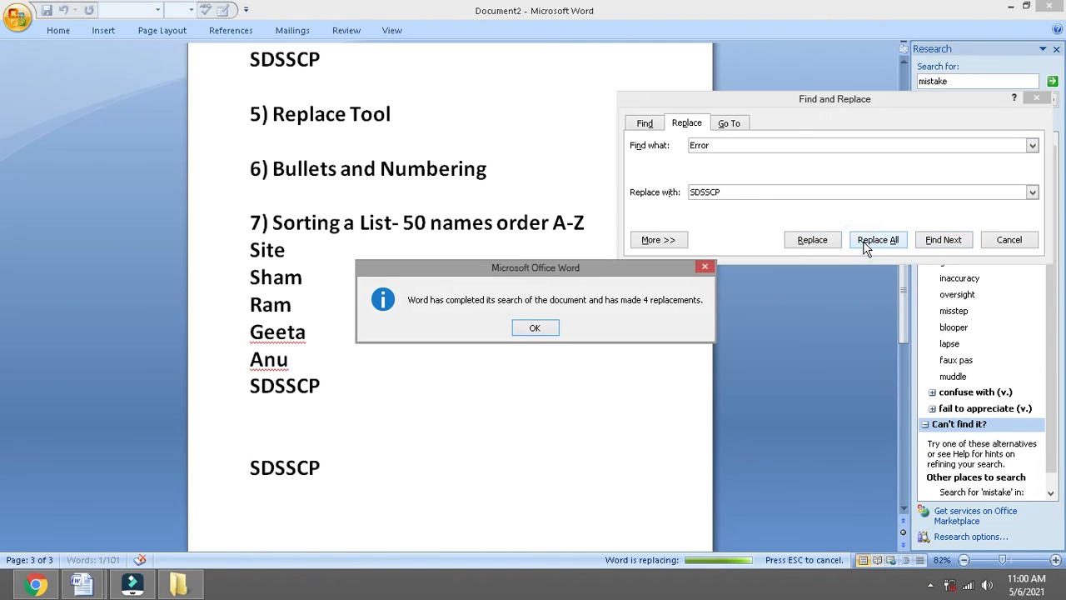
left_click(542, 321)
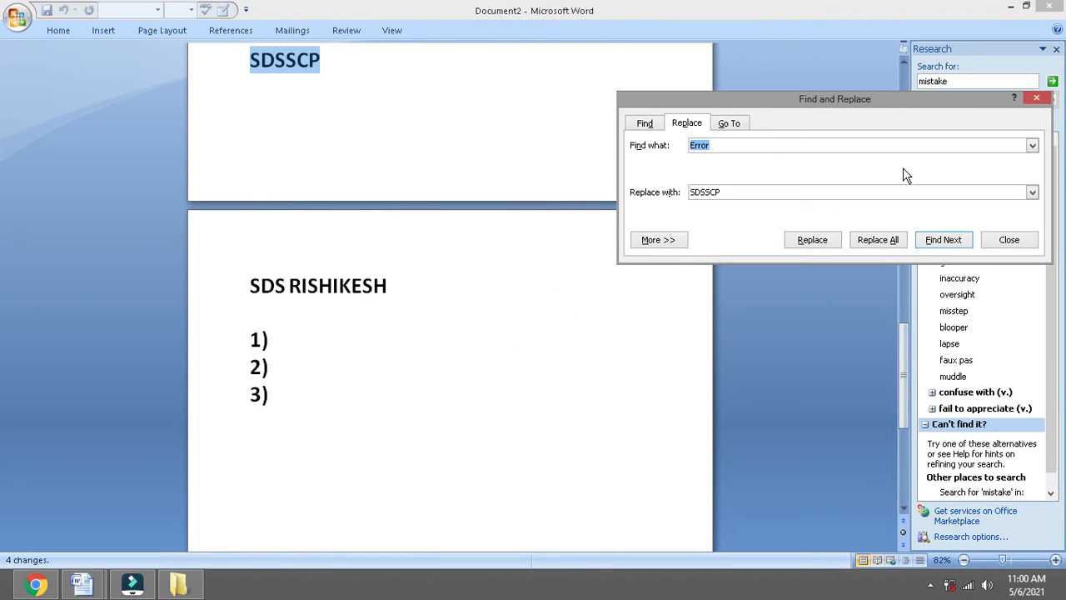
left_click(938, 238)
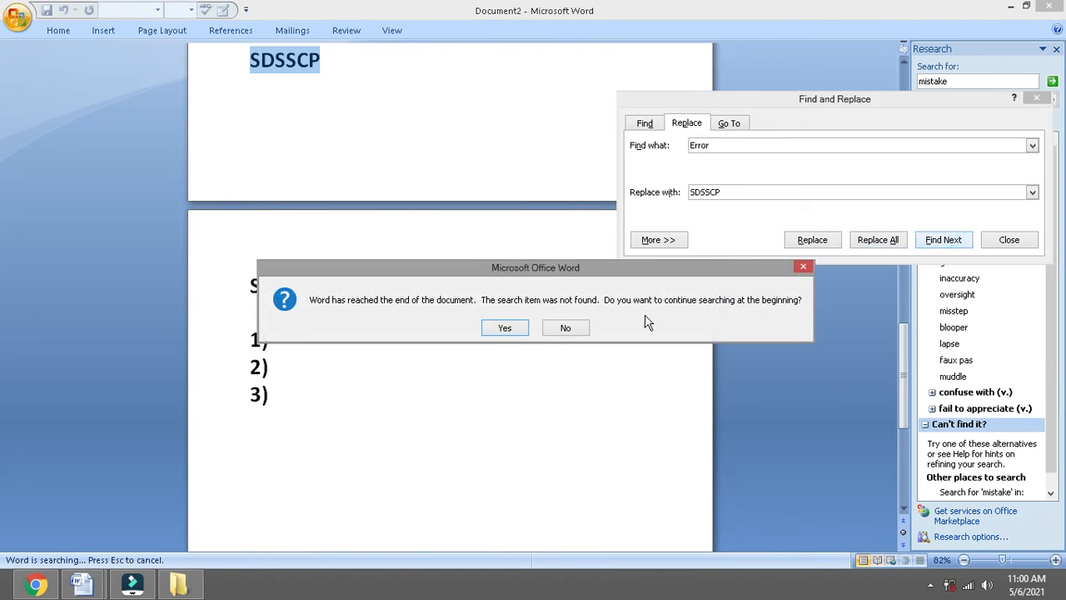
left_click(504, 328)
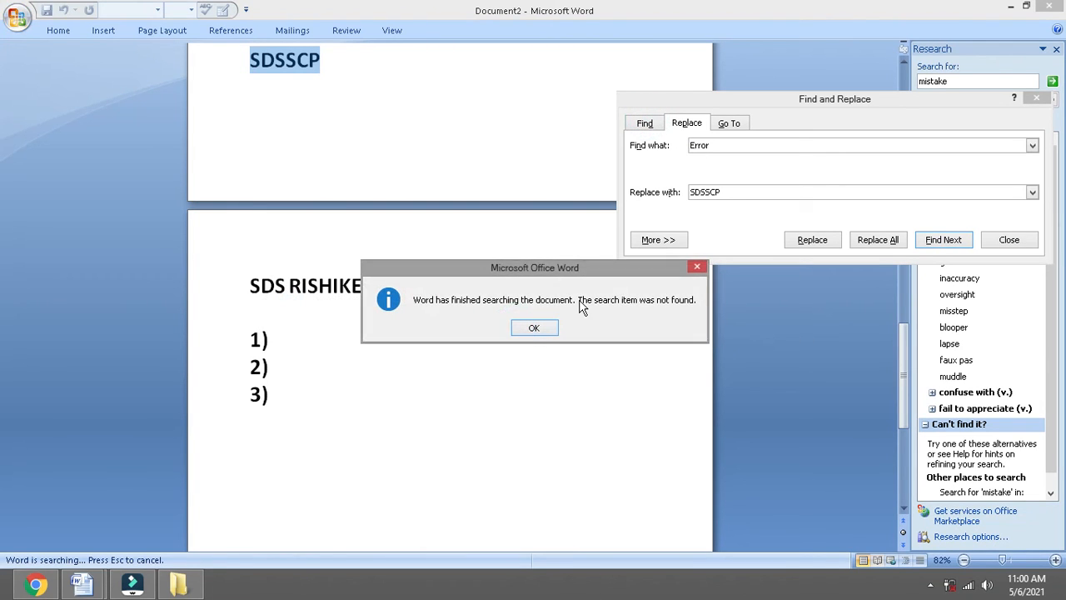
left_click(541, 328)
left_click(637, 122)
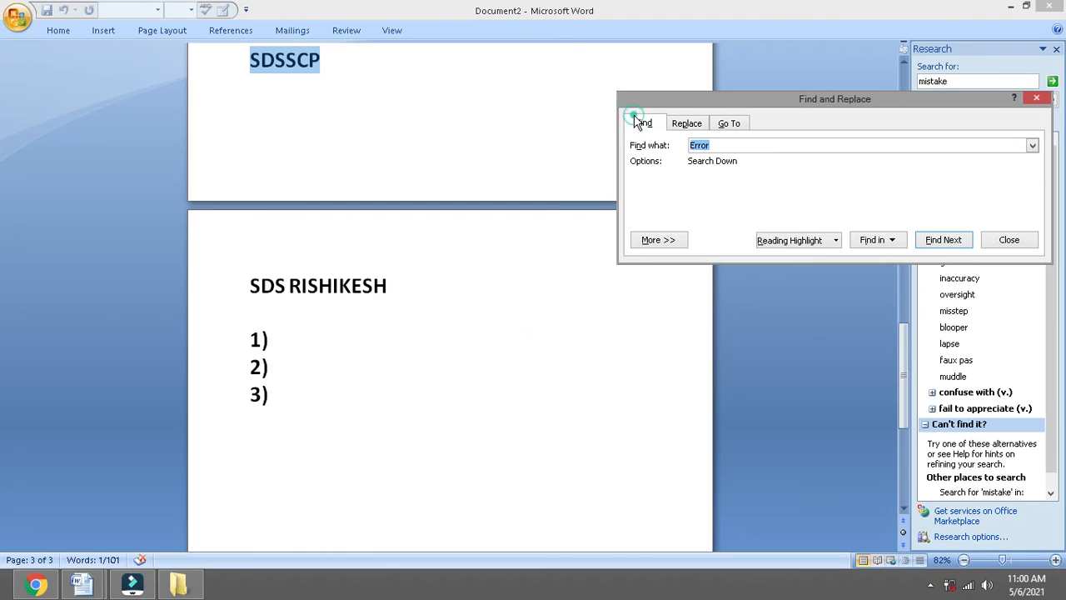
- Search once more for Error, then copy SDSSCP from the replacement box into Find what
left_click(881, 240)
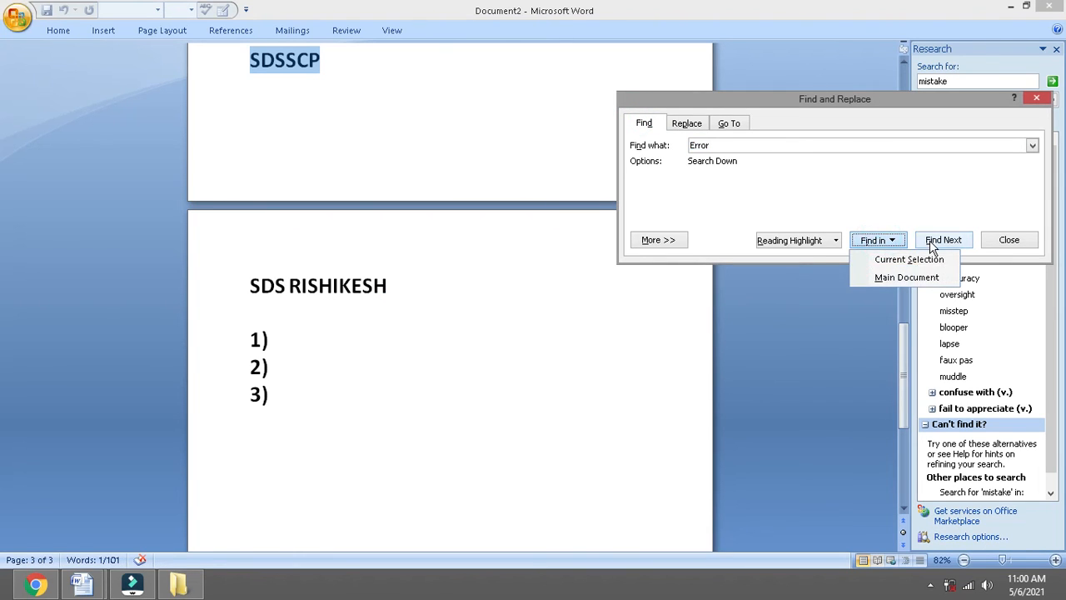
left_click(931, 243)
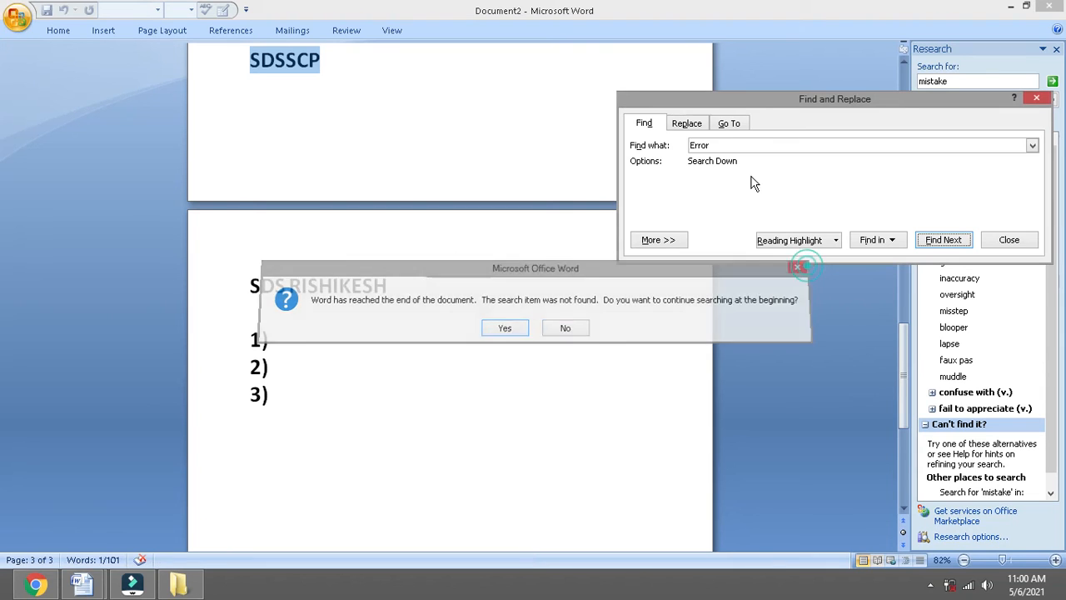
left_click(805, 266)
left_click(686, 123)
left_click_drag(721, 191, 677, 193)
key("ctrl+c")
left_click(715, 145)
key("ctrl+v")
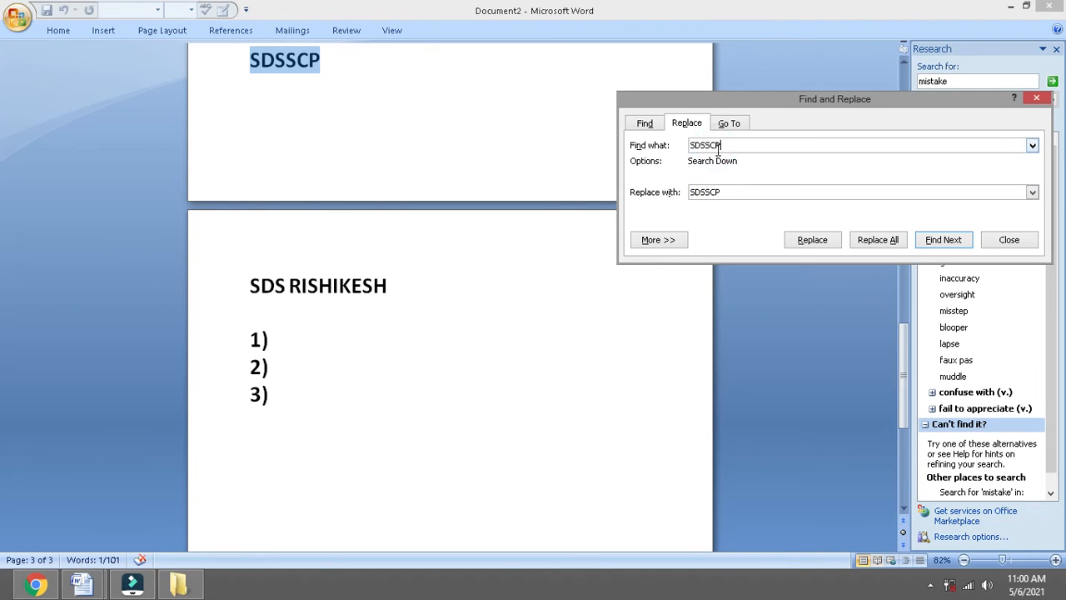
left_click(644, 124)
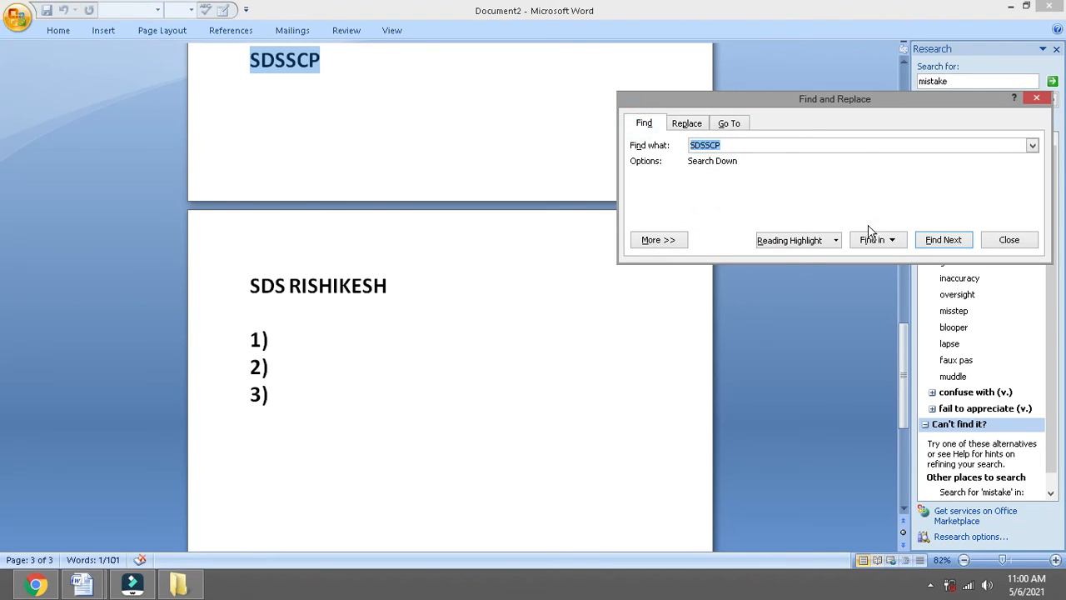
- Step through every SDSSCP occurrence until the search finishes, then close the dialog
left_click(927, 243)
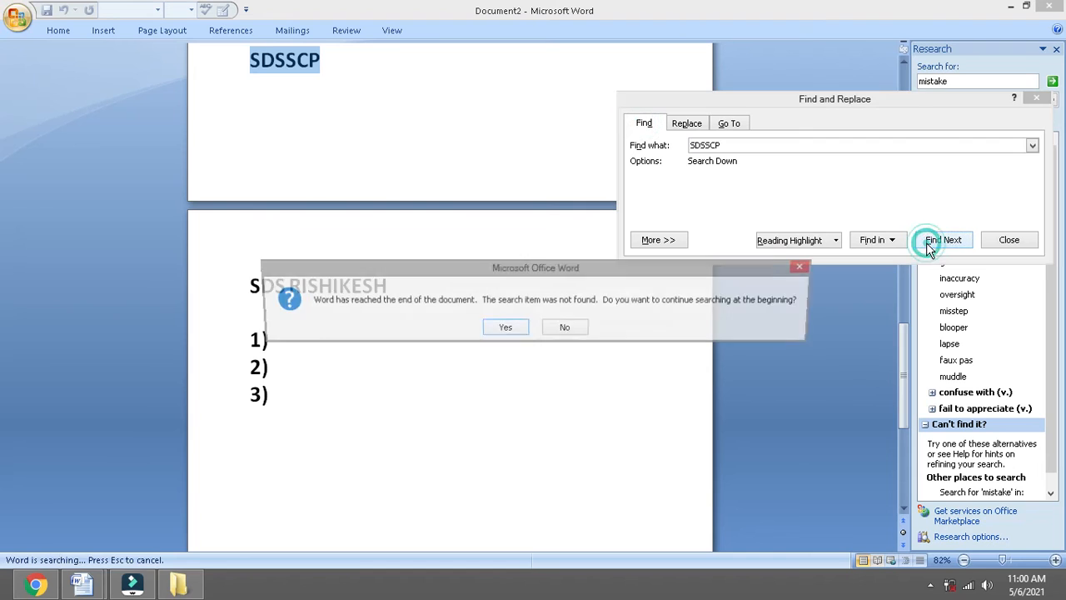
left_click(504, 328)
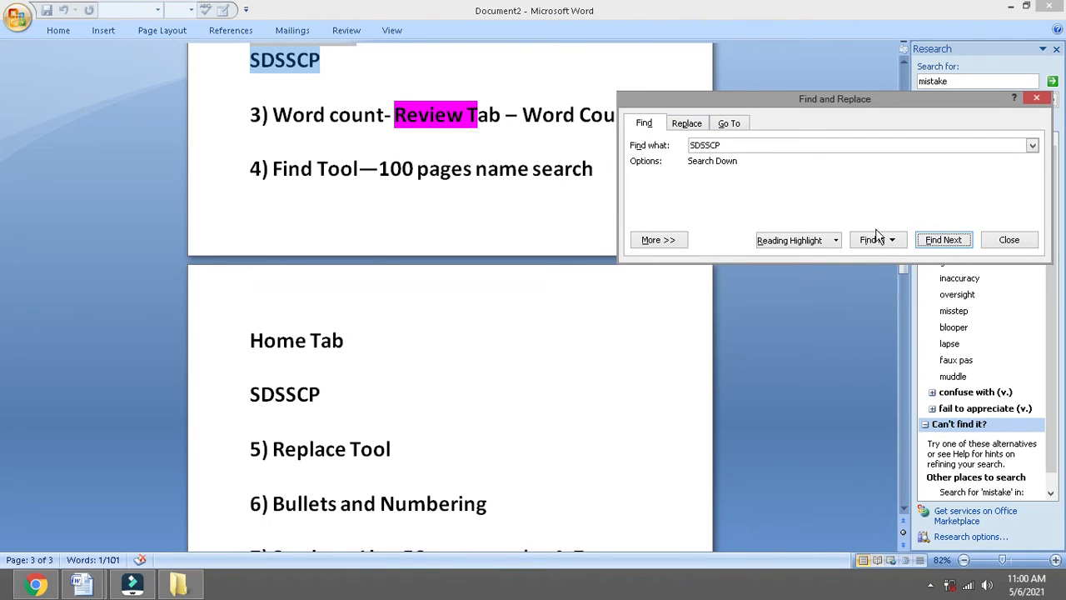
left_click(946, 240)
left_click(945, 241)
left_click(947, 241)
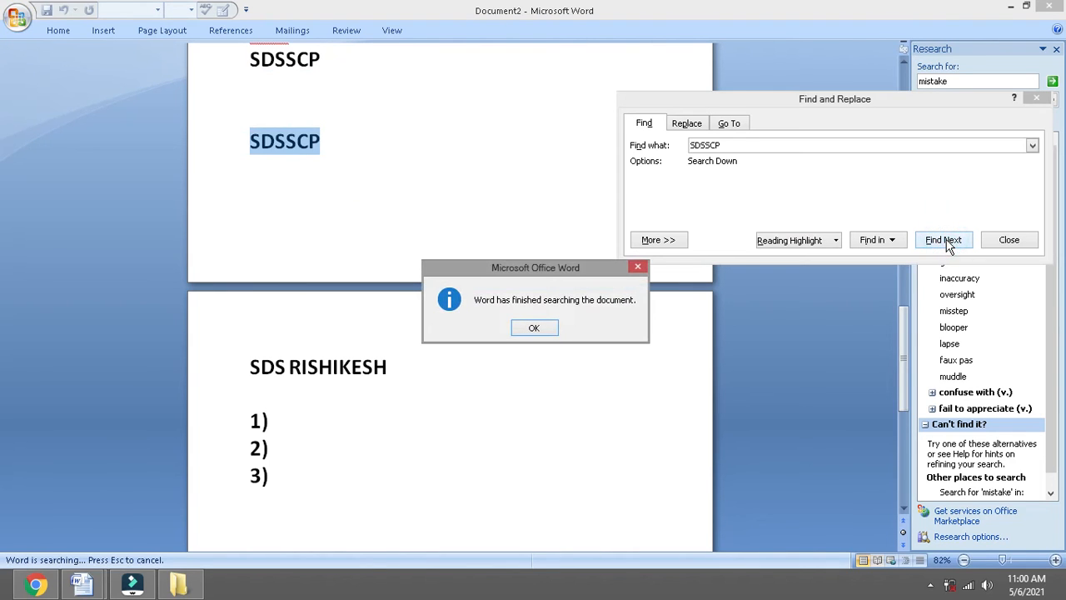
left_click(528, 333)
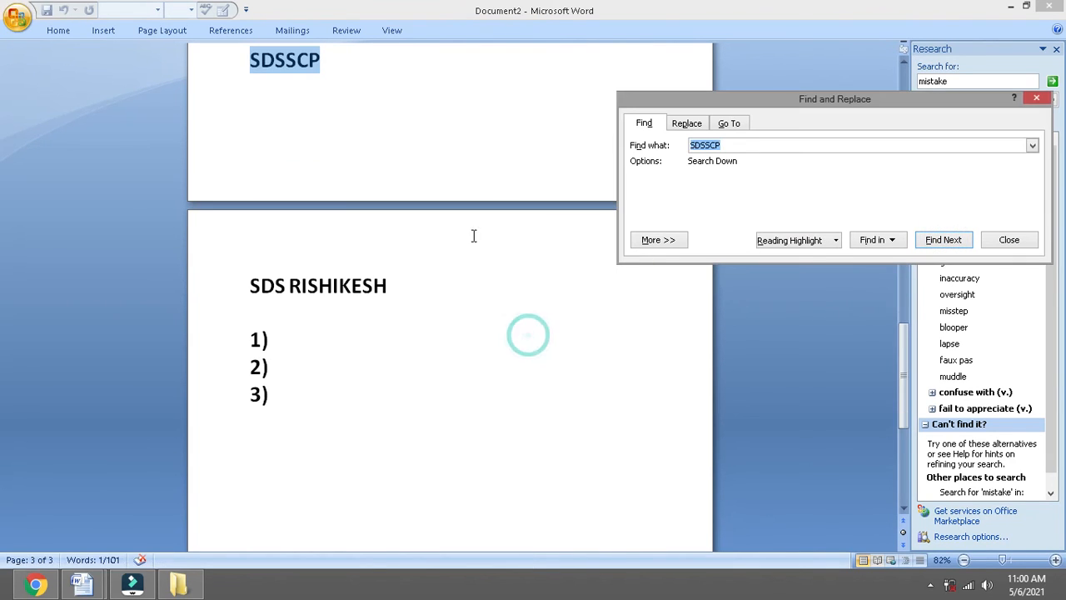
left_click(1037, 98)
- Scroll the notes and select the words '100 pages'
left_click_drag(907, 363, 922, 219)
scroll(925, 218, "down", 5)
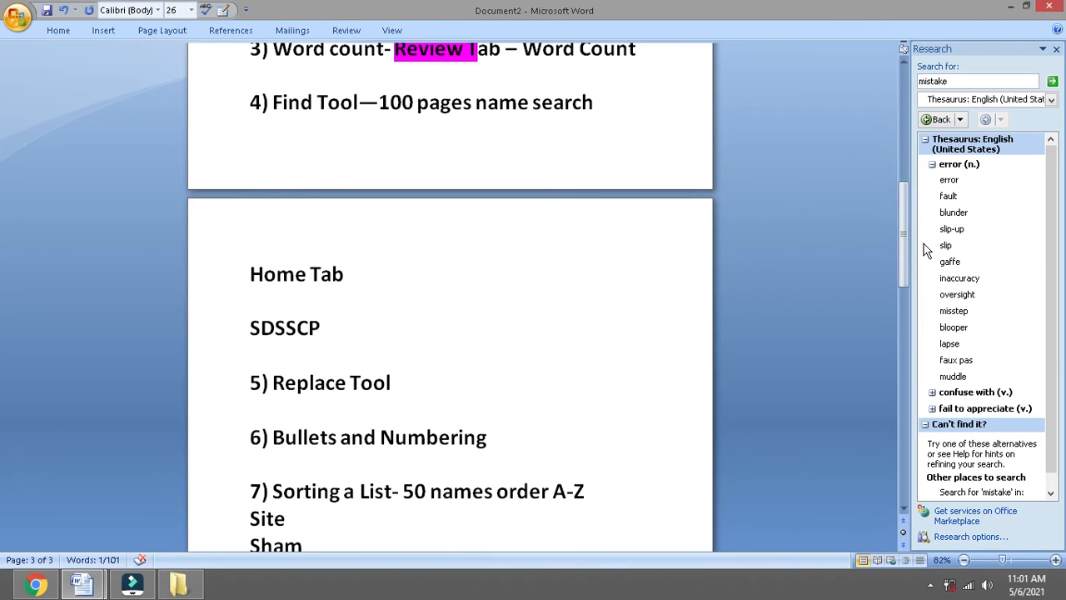
left_click_drag(388, 105, 466, 121)
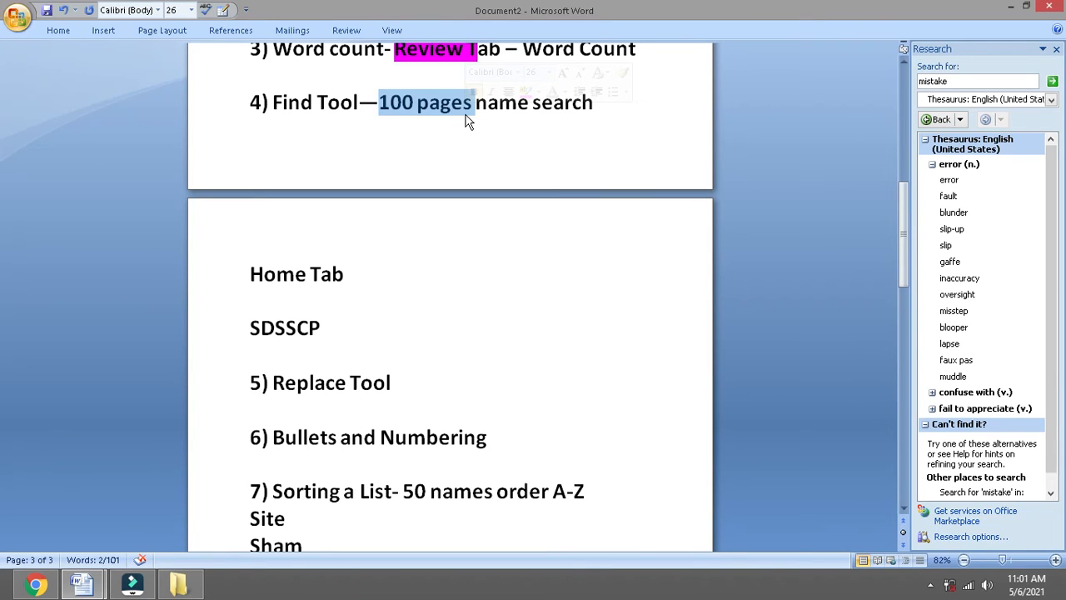
- Colour the Home Tab heading light teal, then undo so the SDSSCP entries read Error again
left_click_drag(245, 284, 351, 281)
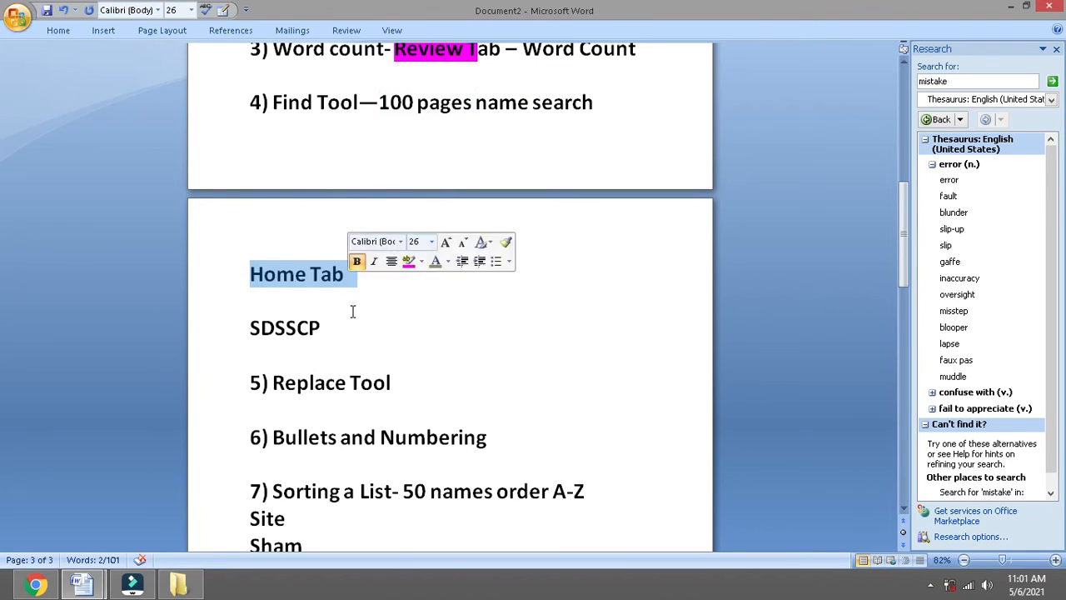
left_click(447, 261)
left_click(514, 310)
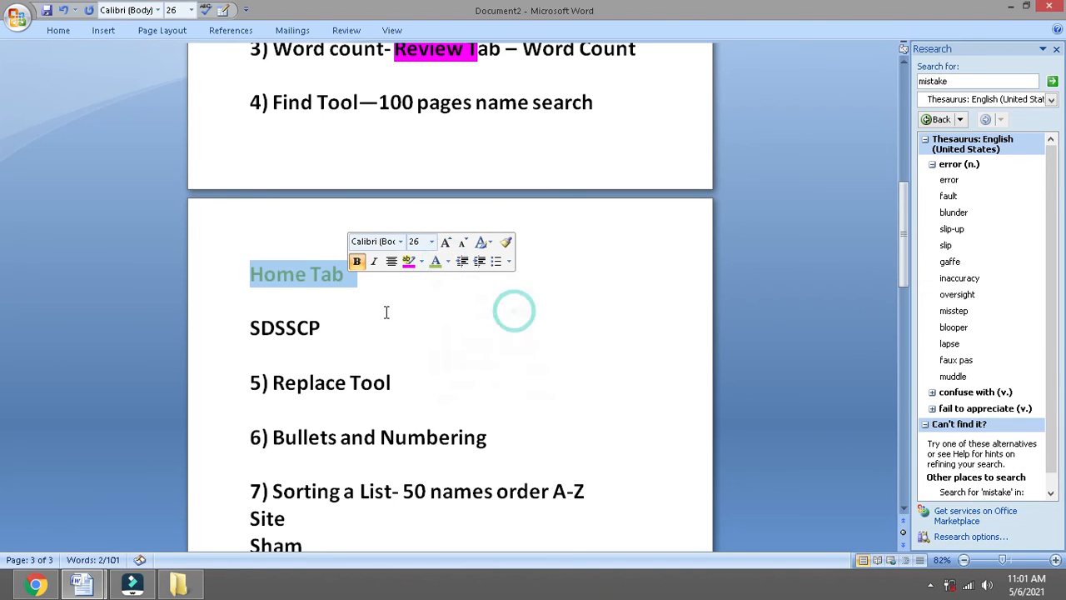
left_click(385, 311)
left_click_drag(352, 274, 248, 272)
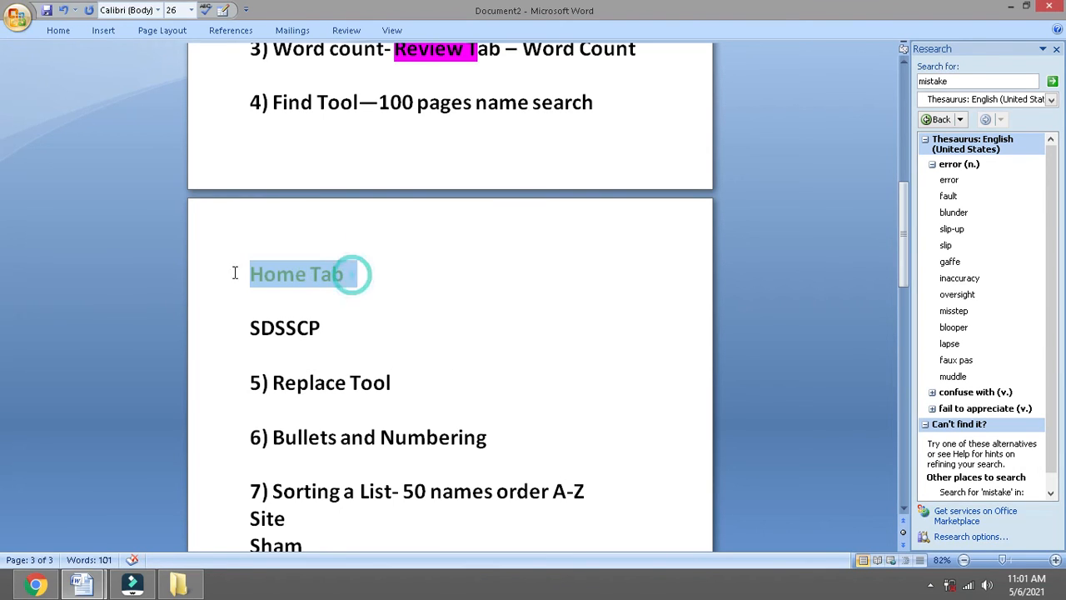
key("ctrl+z")
key("ctrl+z")
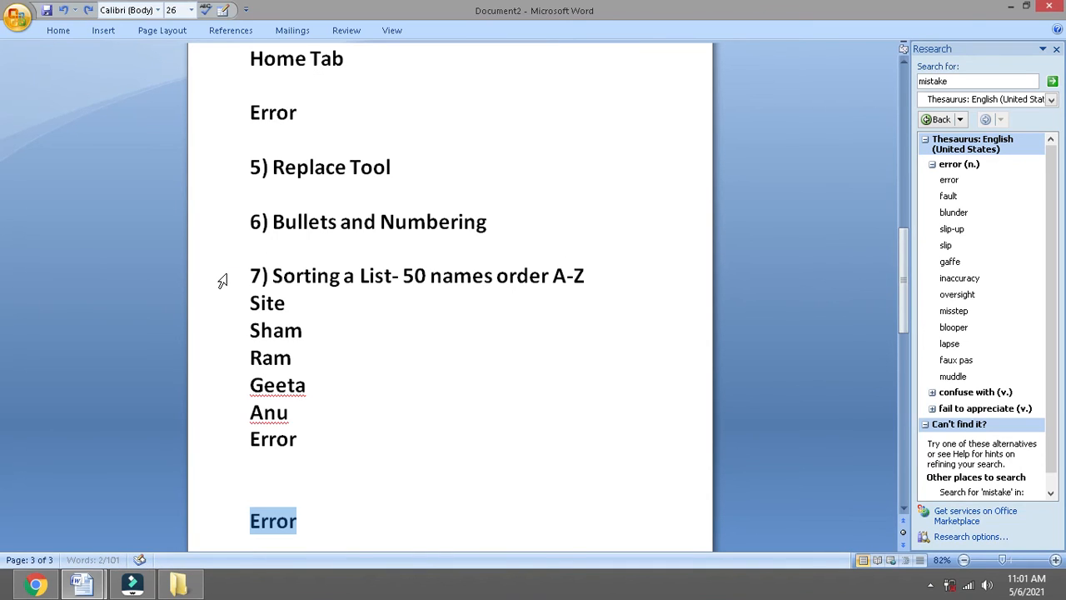
- Move to the 6) Bullets and Numbering heading and zoom the page to 96%
left_click(300, 438)
scroll(299, 429, "down", 1)
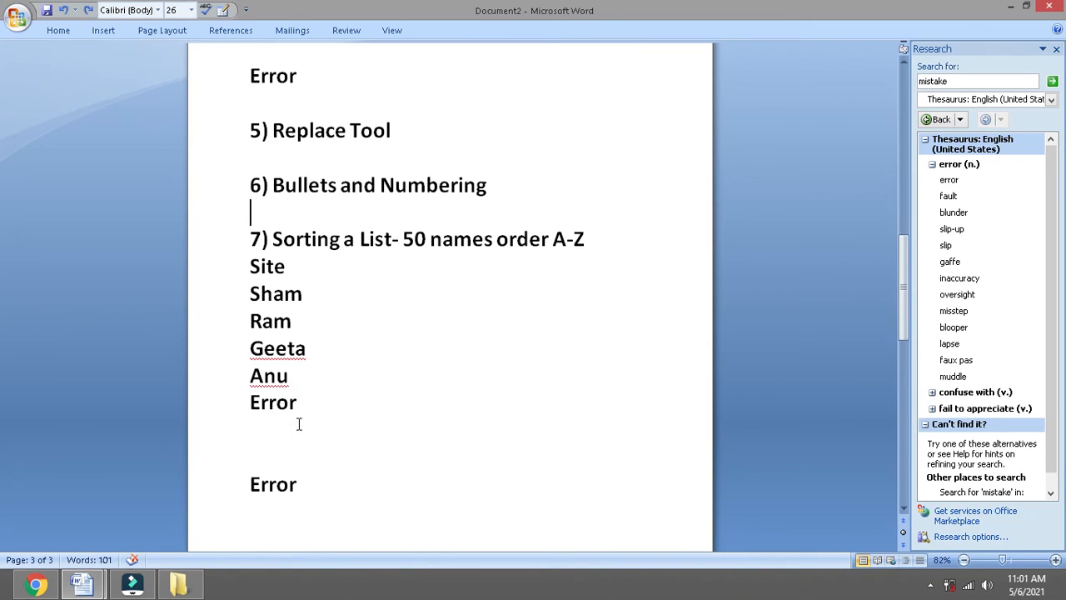
key("Up")
key("Up")
key("Up")
key("Up")
key("Up")
key("Up")
key("Up")
key("Up")
key("Up")
key("Up")
key("Up")
key("Down")
key("Down")
key("Down")
key("Down")
key("Down")
key("Down")
left_click_drag(264, 473, 489, 476)
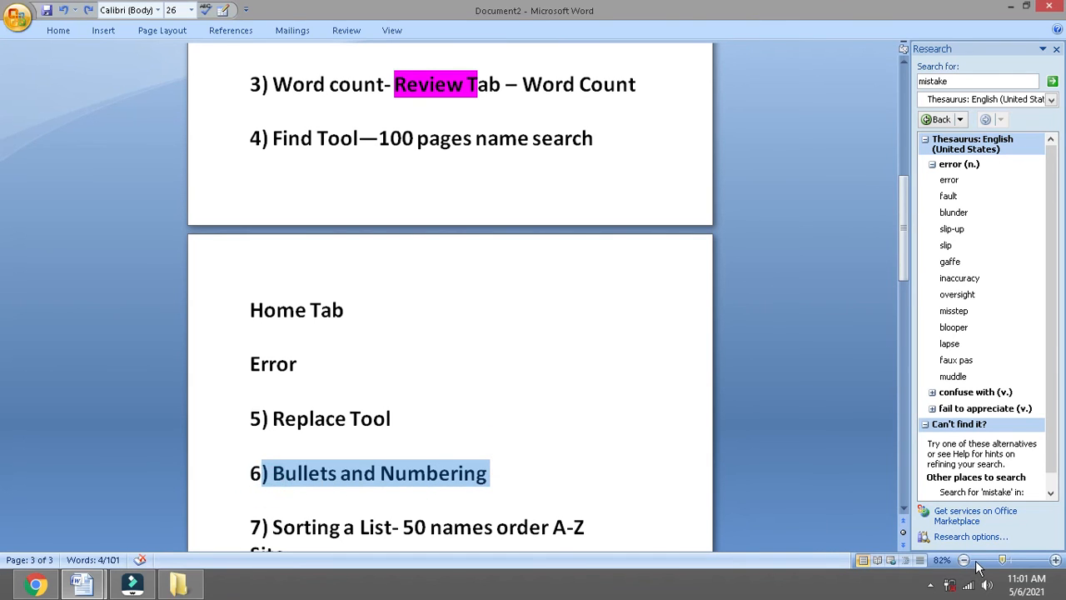
key("Down")
key("Down")
key("Down")
key("Down")
key("Down")
key("Down")
key("Down")
key("Down")
key("Down")
key("Down")
key("Down")
key("Down")
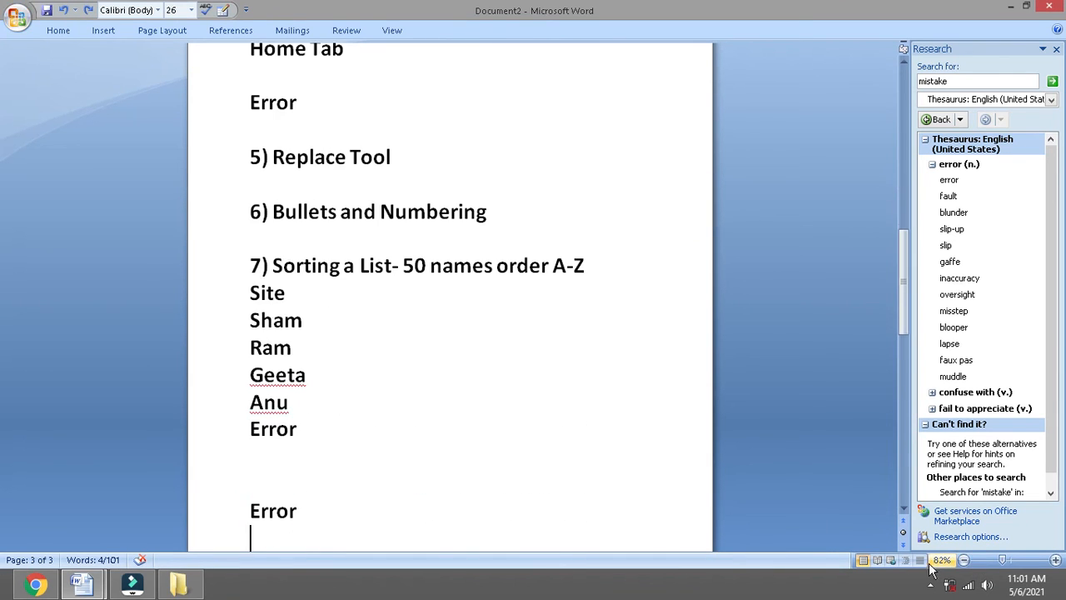
left_click(219, 212)
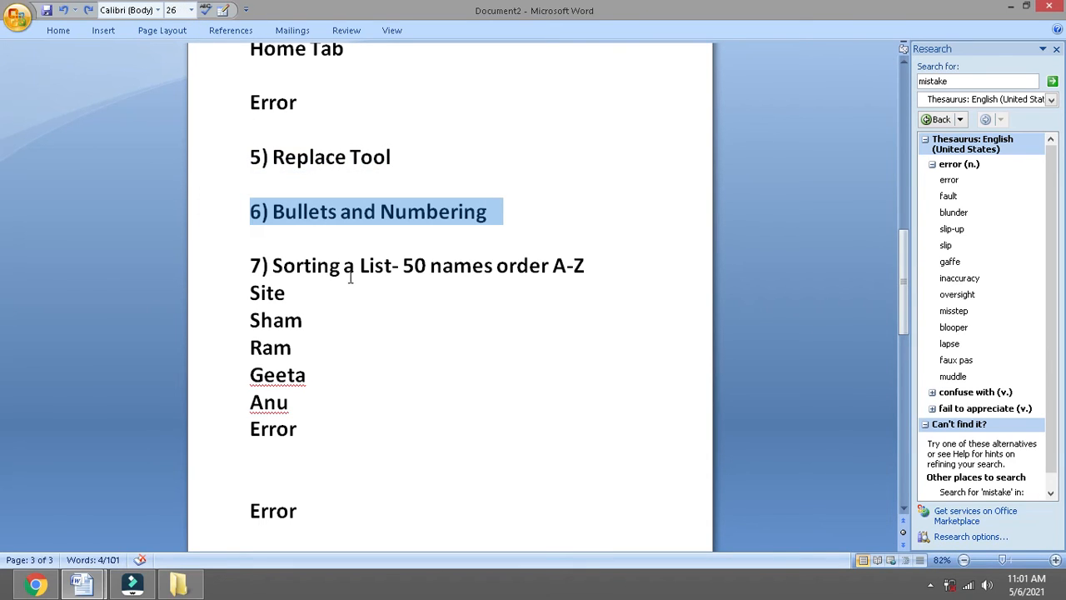
left_click(1008, 561)
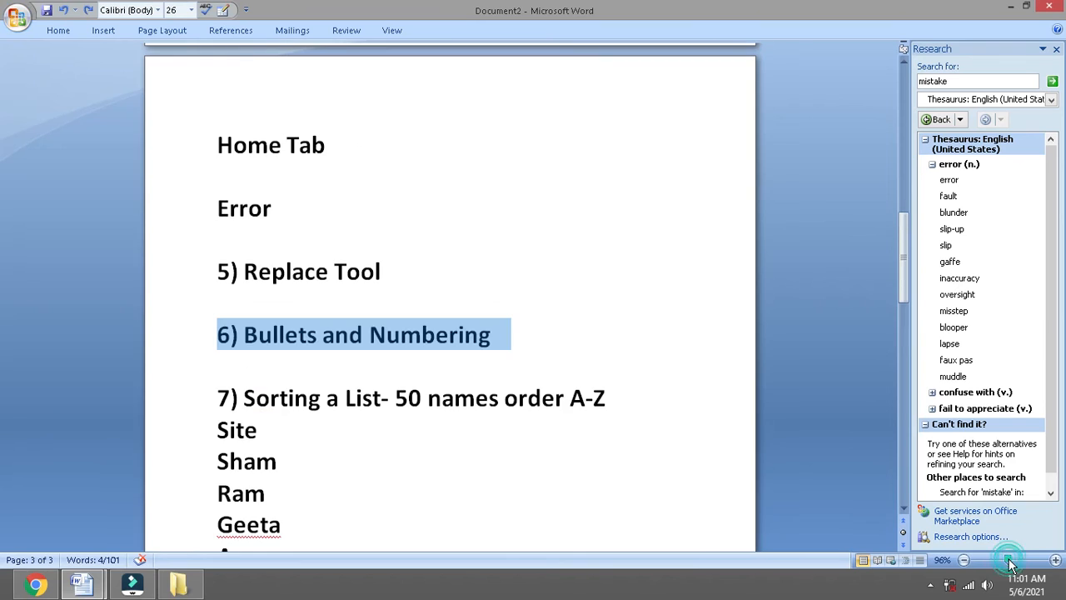
left_click(538, 344)
- Add four new lines numbered 1), 2), 3) and 4) below the heading
key("Return")
type("1)")
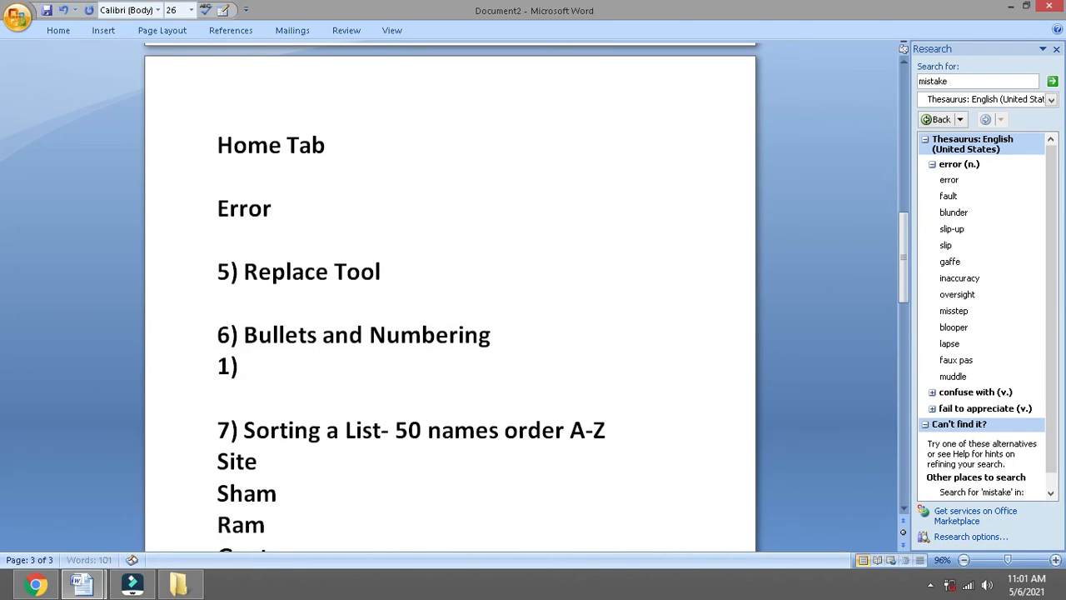
key("Return")
type("2)")
key("Return")
type("3)")
key("Return")
type("4)")
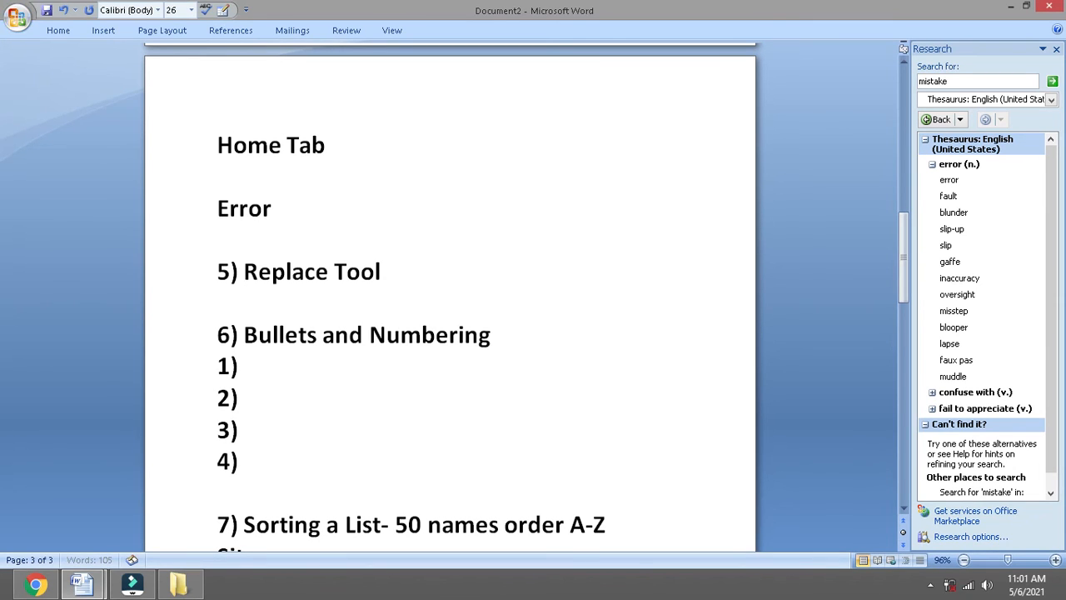
- Fill in the items HELLO, HOW ARE YOU and WHO ARE YOU?
key("Up")
key("Up")
type("HELO")
key("BackSpace")
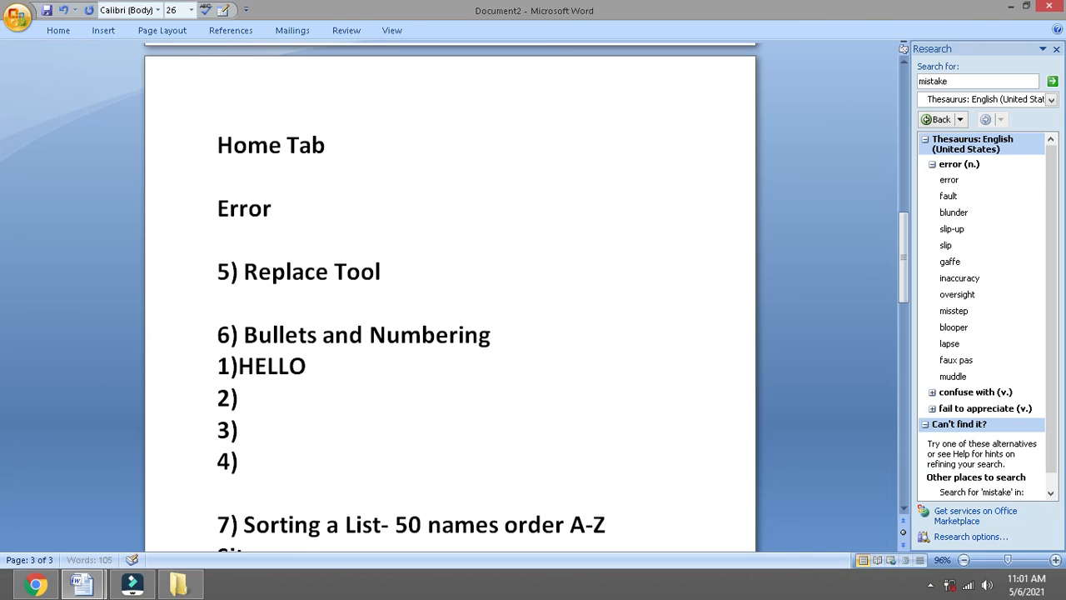
key("Down")
type("H")
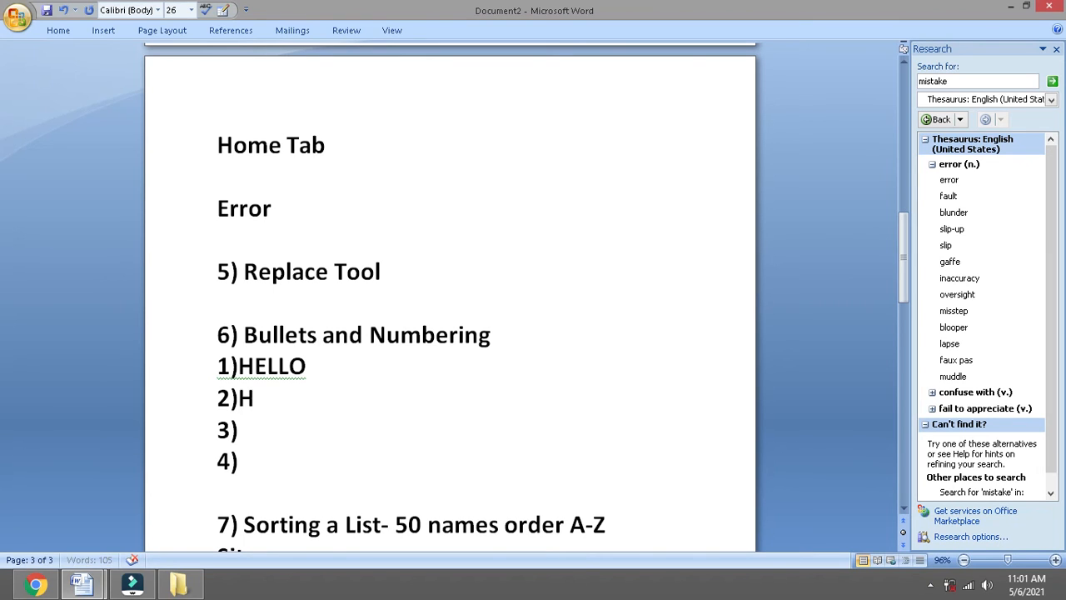
type("OW ARE YOU")
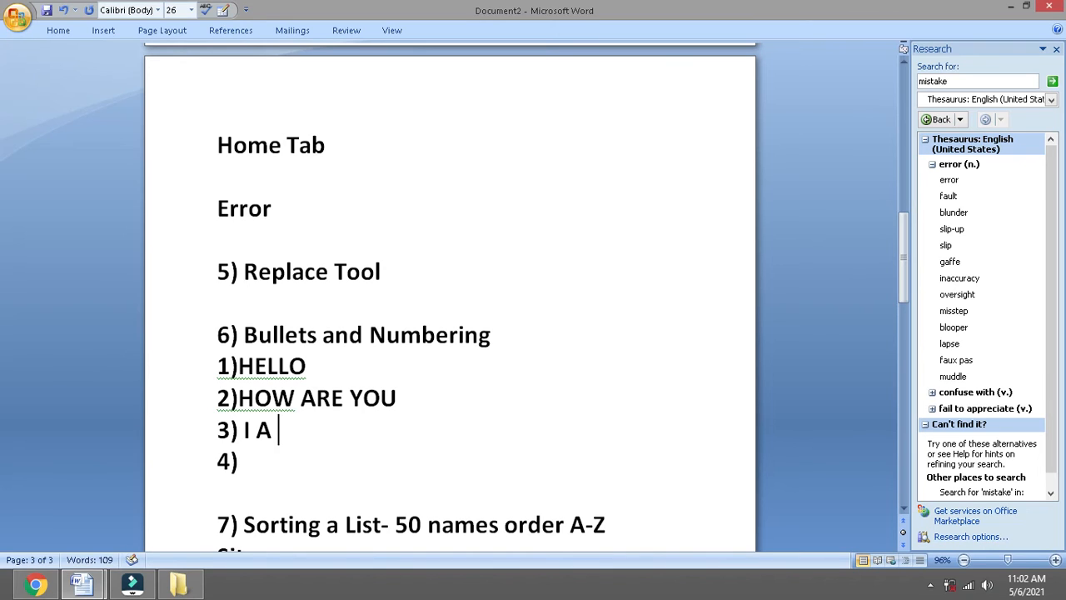
type("M FINE")
key("Down")
type("WH")
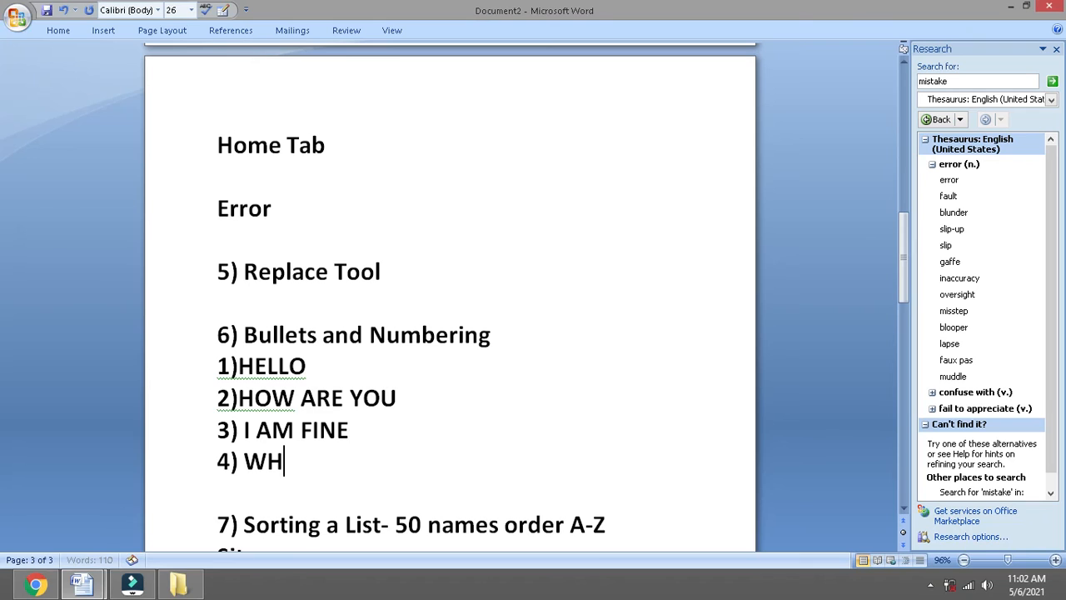
type("O ARE YOU")
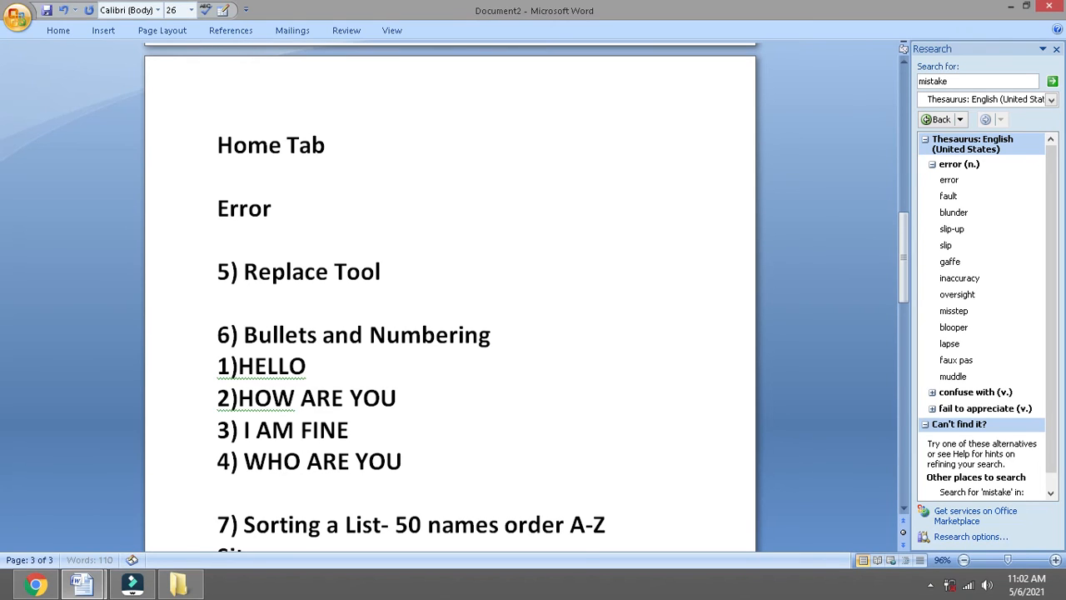
type("?")
- Accept the spelling suggestions that add a space after 2) and 1)
right_click(262, 398)
left_click(294, 425)
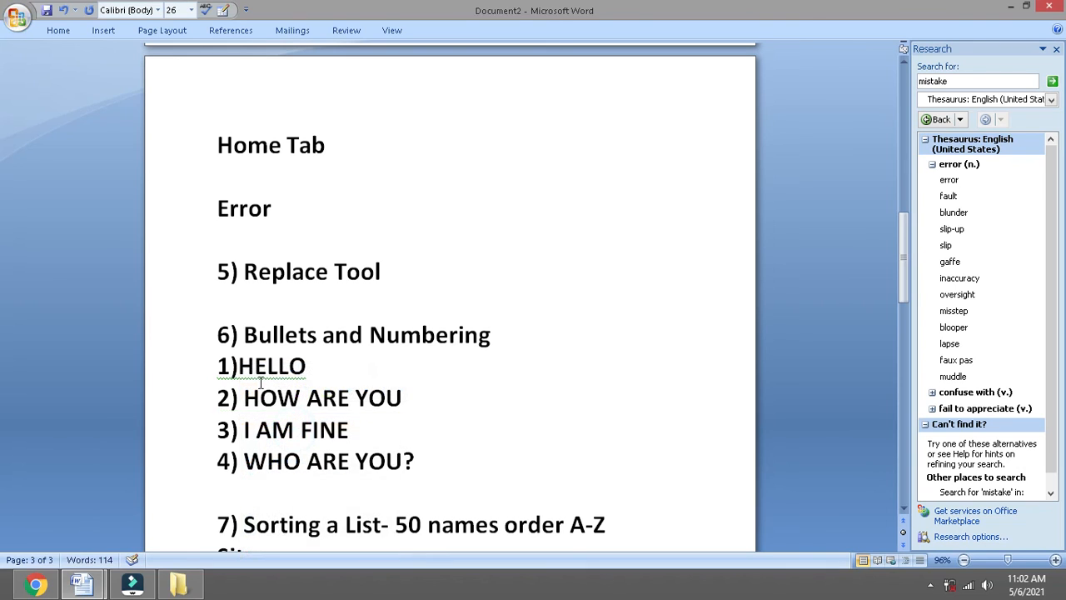
right_click(259, 374)
left_click(279, 393)
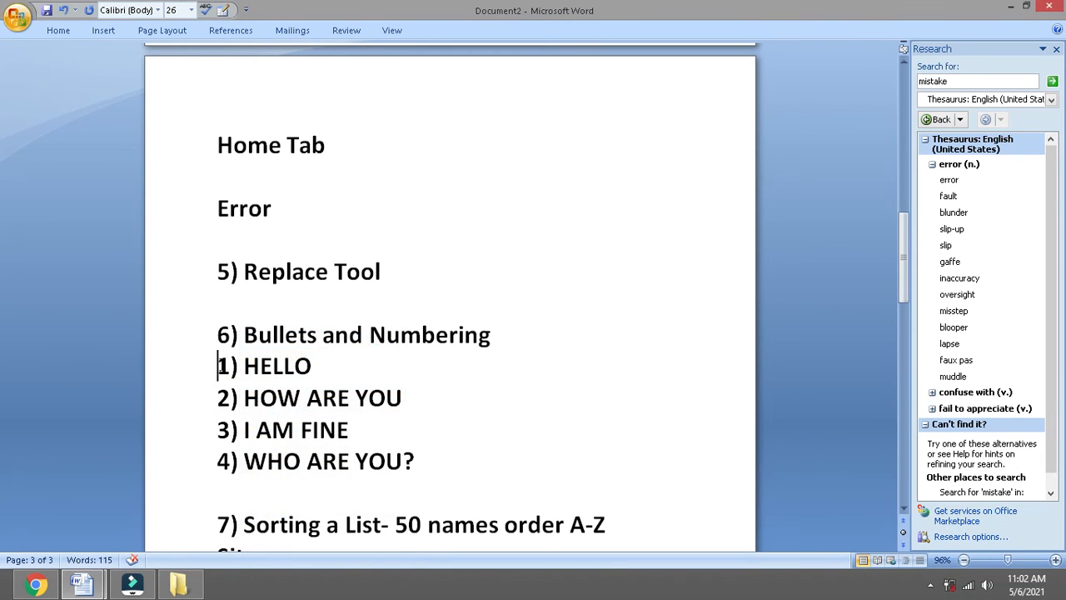
- Select the four lines and apply checkmark bullets, then round filled bullets
left_click_drag(217, 365, 428, 467)
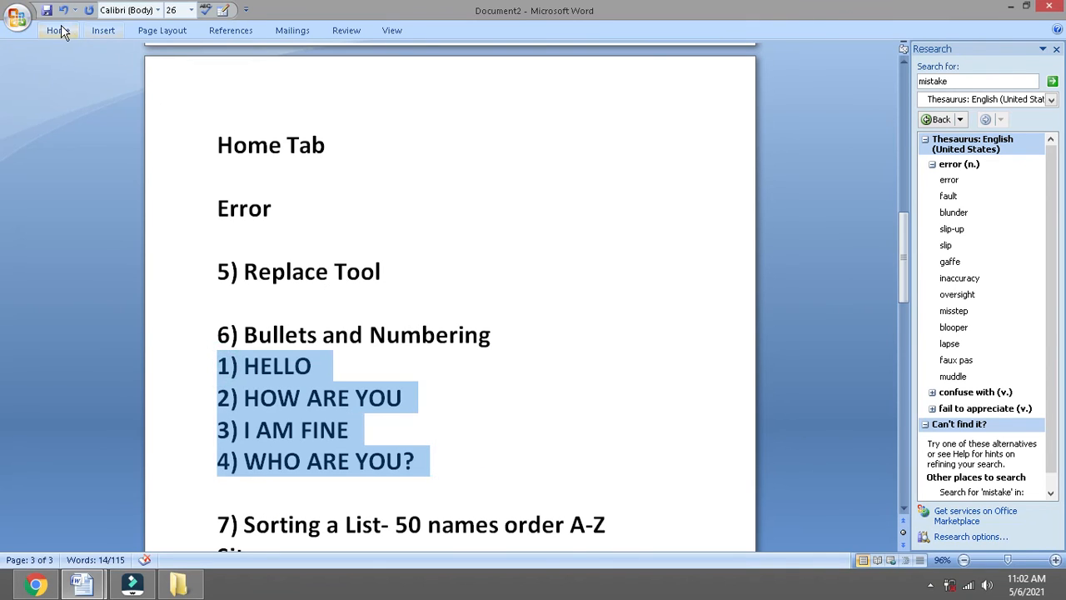
left_click(58, 31)
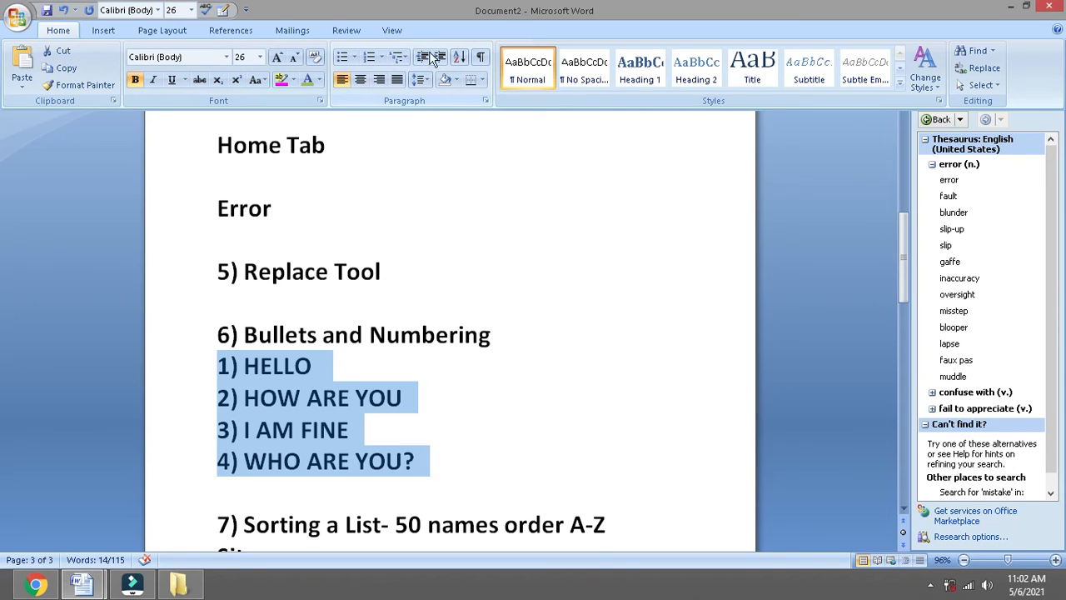
left_click(354, 56)
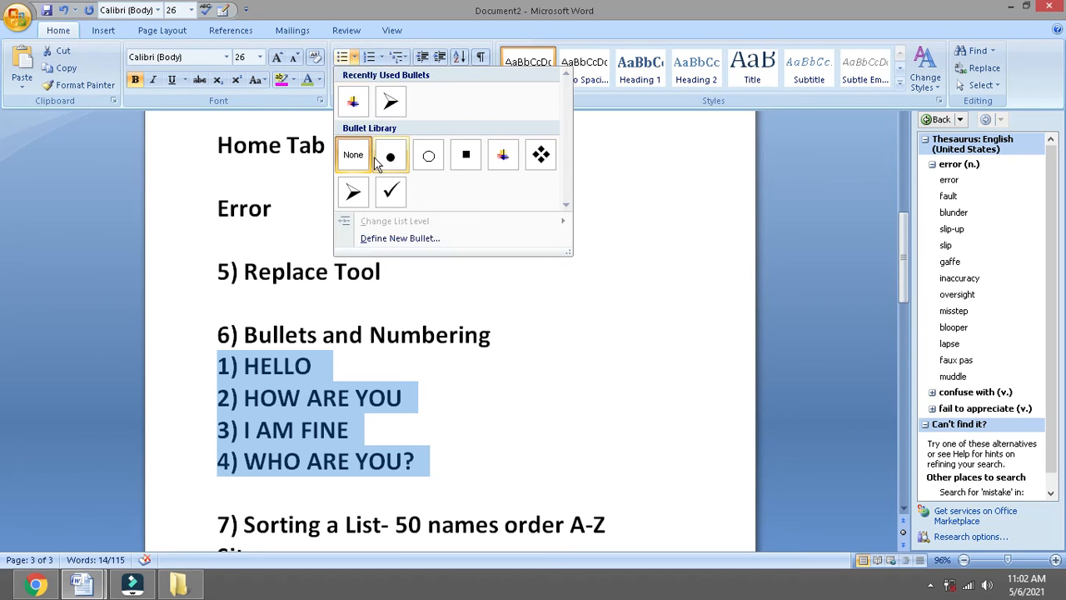
left_click(390, 192)
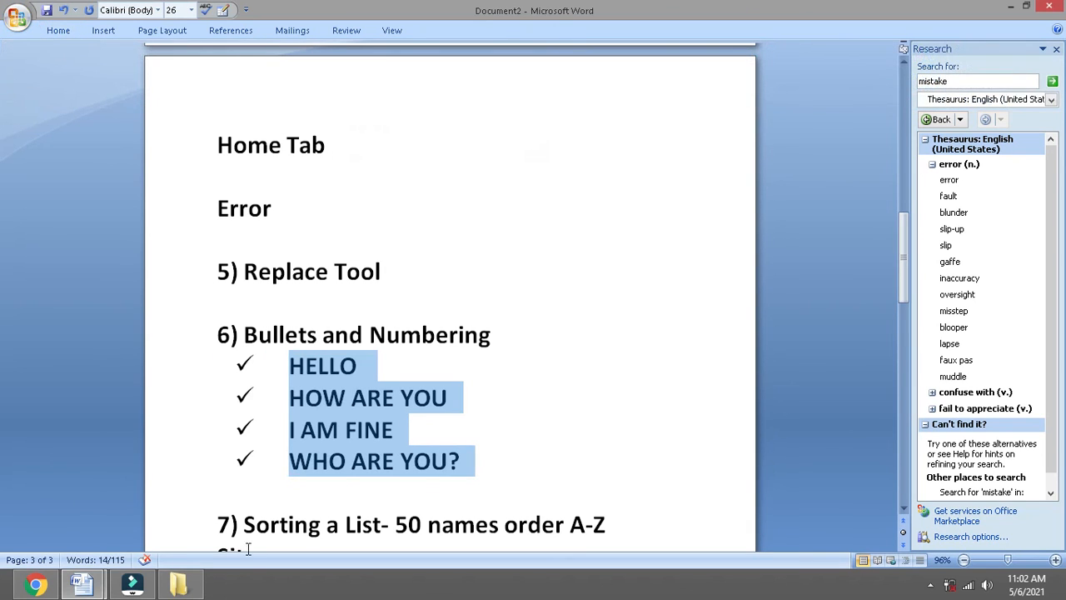
left_click(58, 33)
left_click(354, 57)
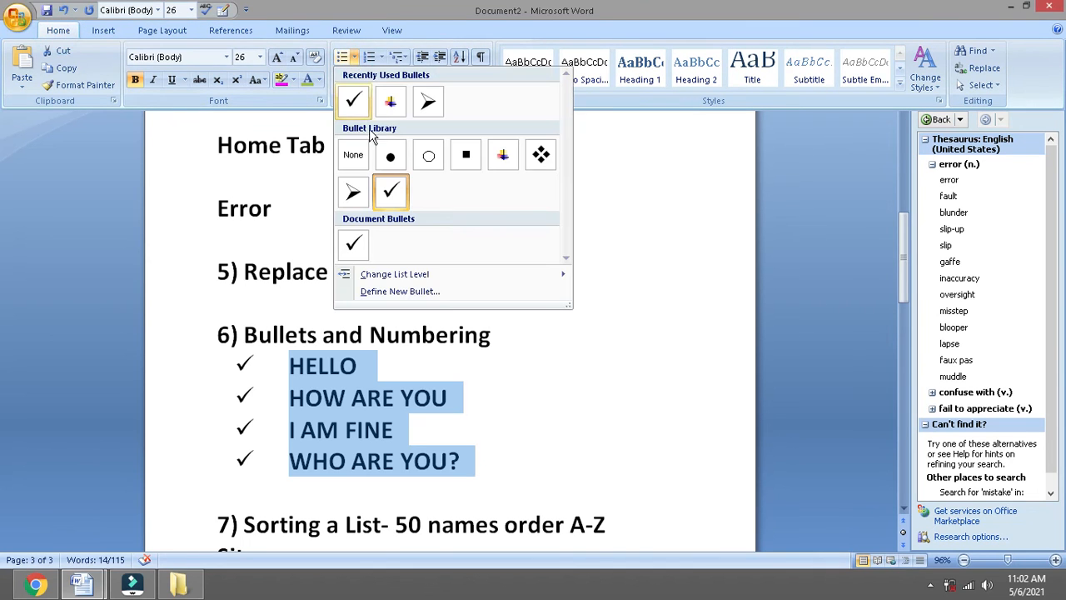
left_click(390, 156)
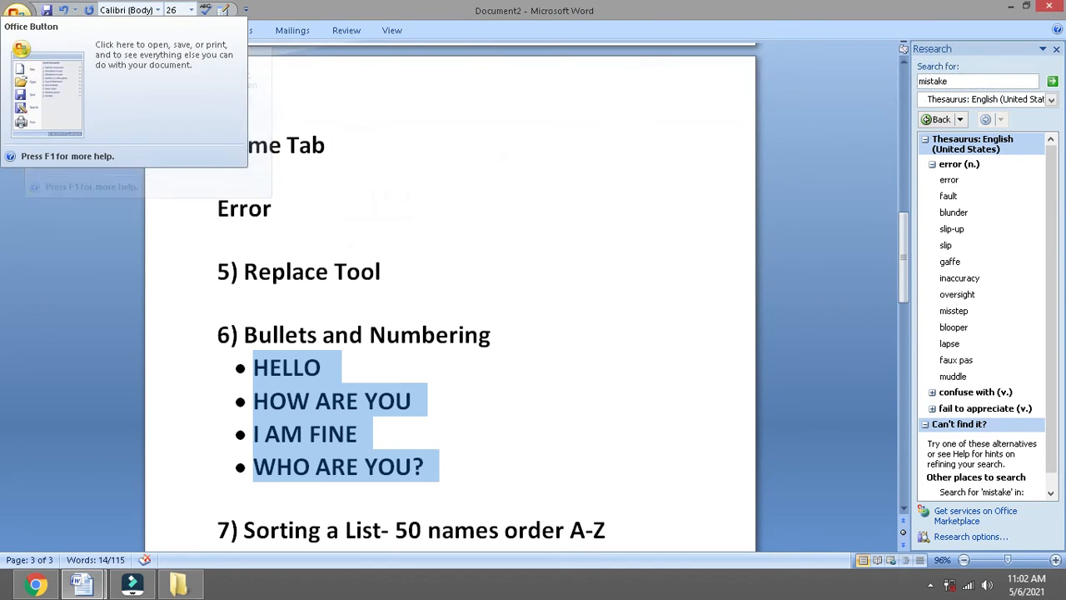
- Switch the list's bullets to the four-diamond symbol
left_click(48, 35)
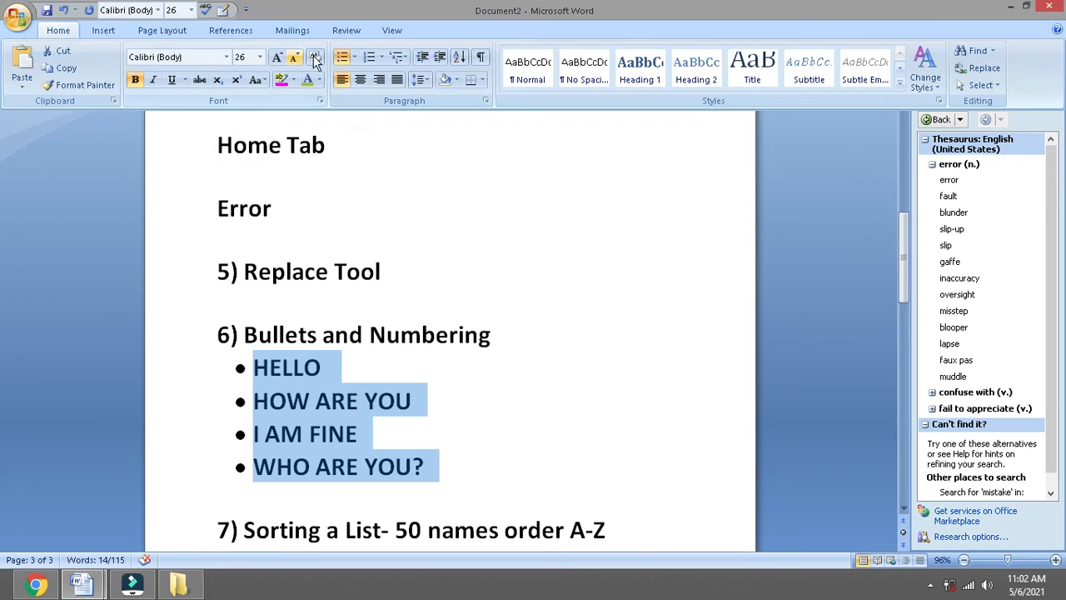
left_click(399, 58)
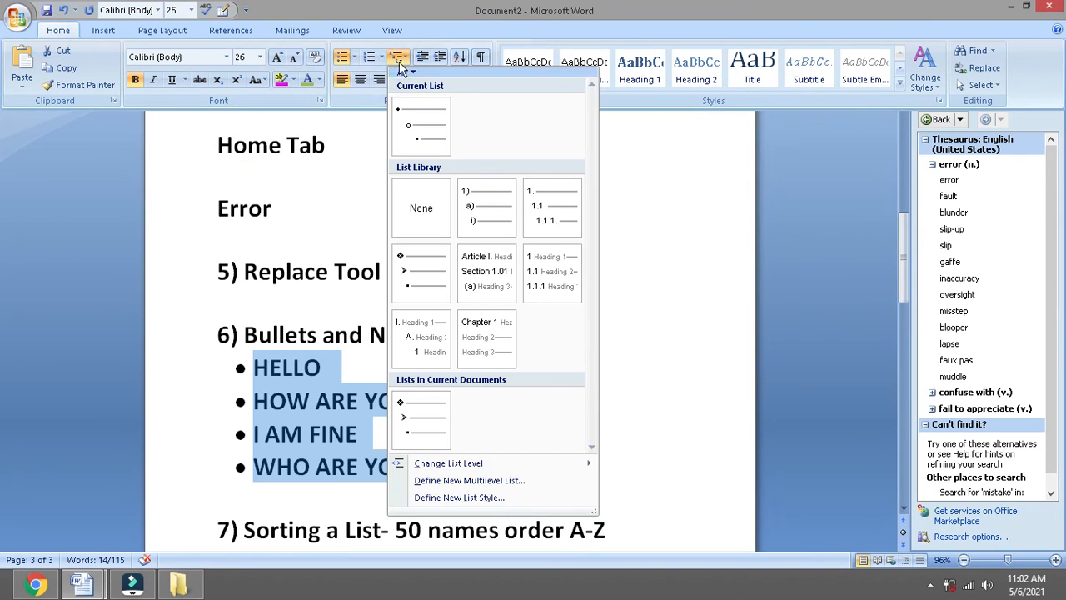
left_click(354, 57)
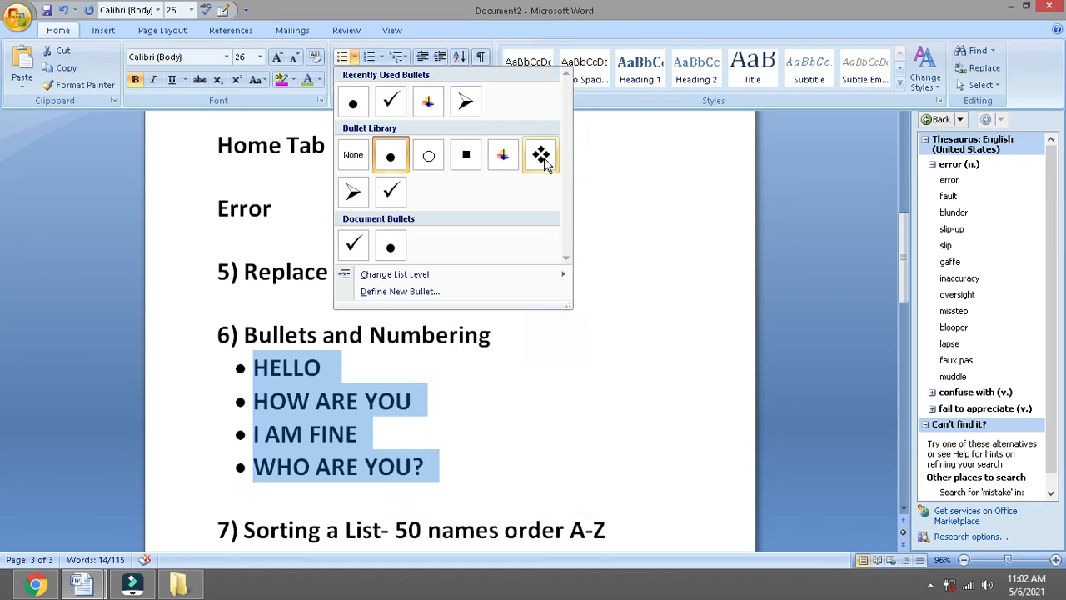
left_click(542, 158)
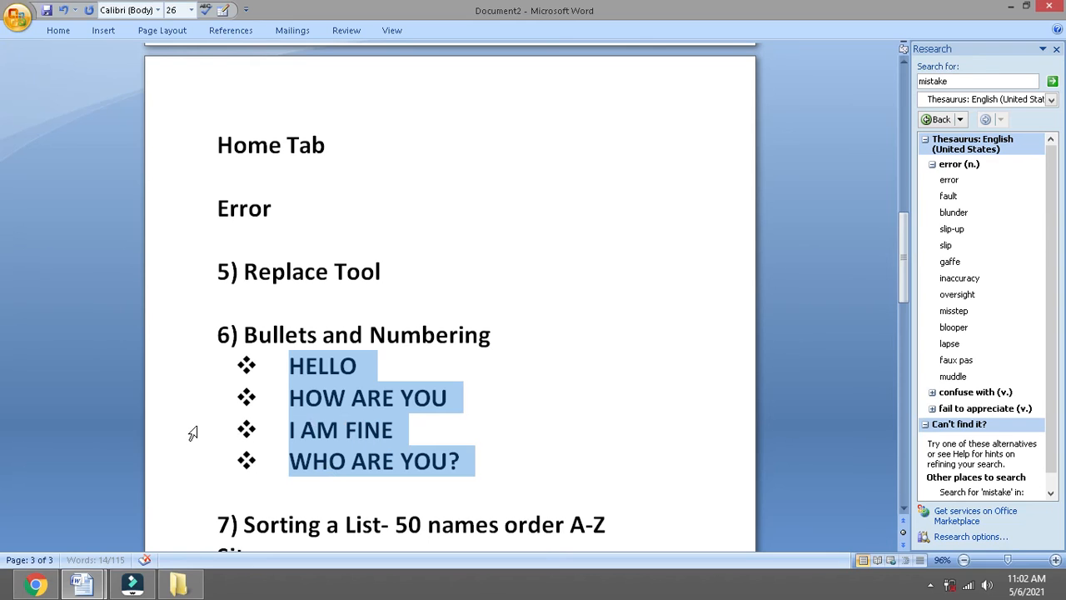
- Erase the old '50 names order A-Z' ending from the heading 7 sorting line
key("Down")
key("Down")
key("Down")
key("Down")
key("Down")
key("Down")
key("Down")
key("Down")
key("Down")
key("Down")
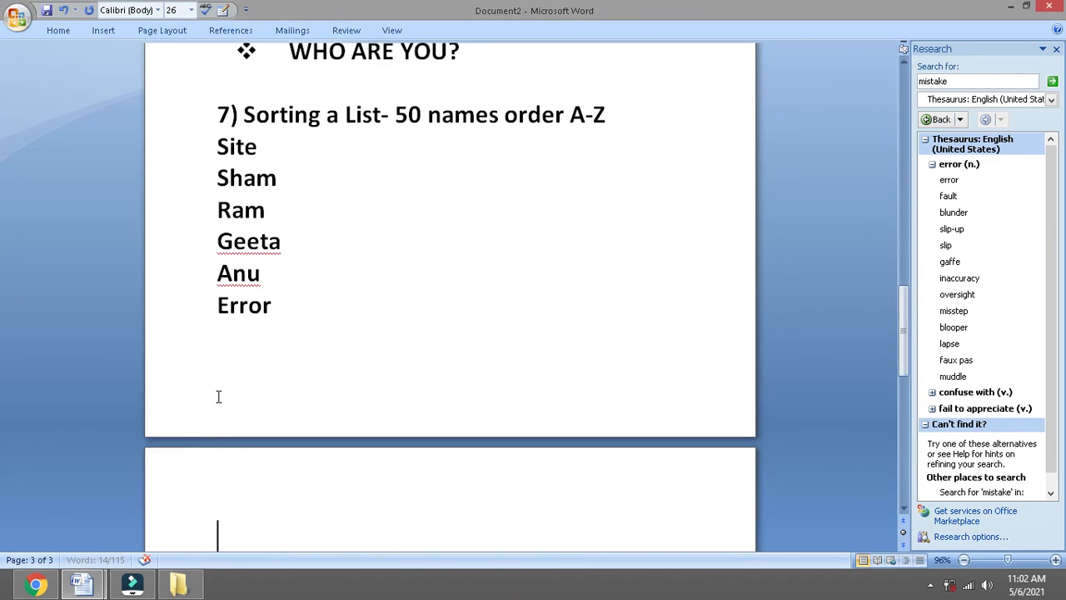
left_click_drag(244, 114, 345, 114)
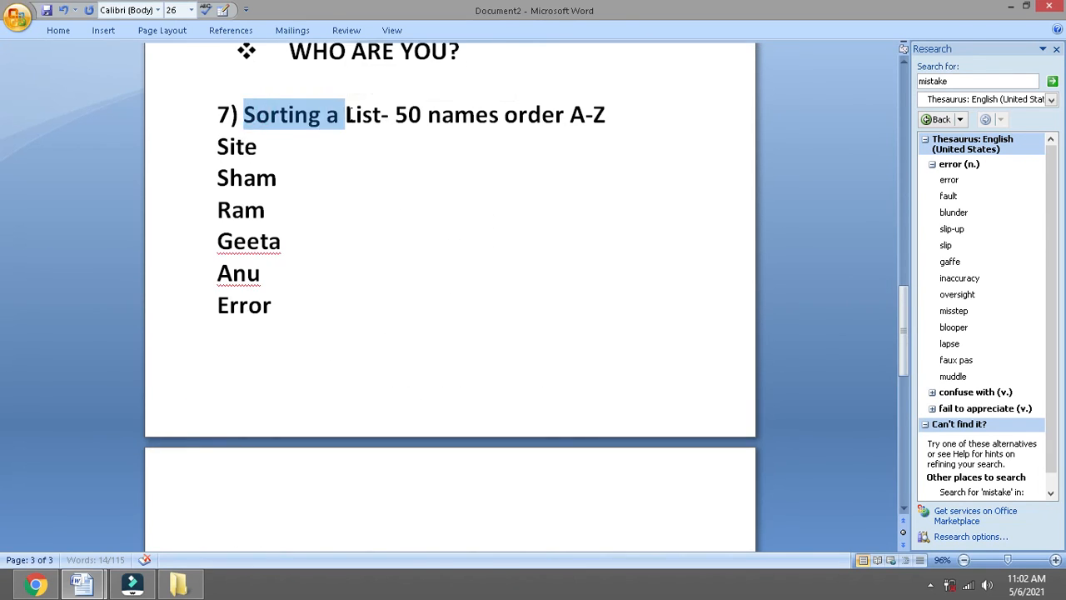
left_click(623, 115)
key("BackSpace")
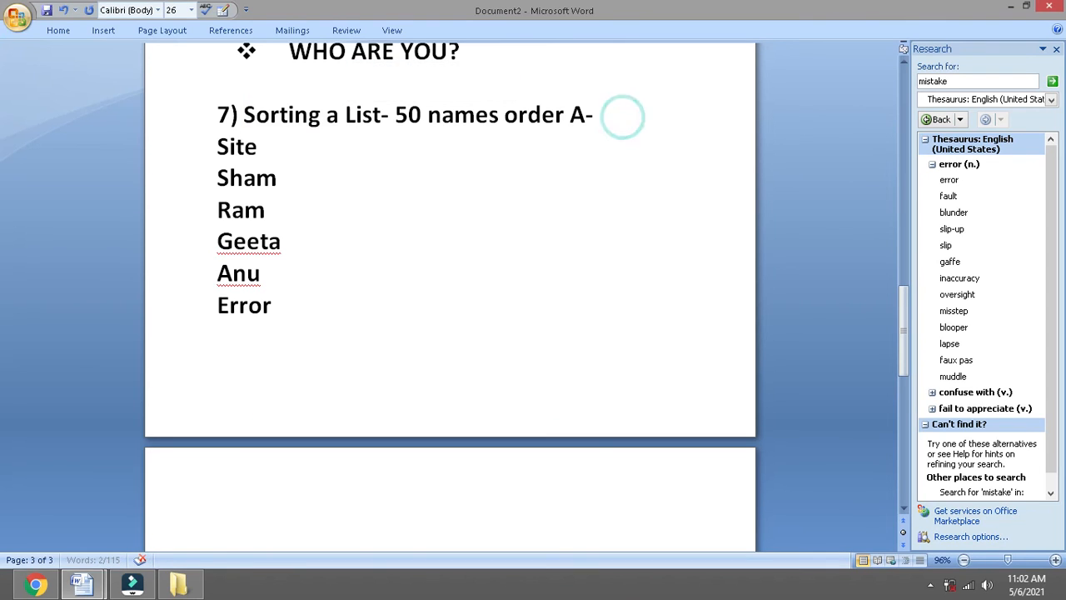
key("BackSpace")
key("BackSpace")
key("BackSpace")
key("BackSpace")
key("BackSpace")
key("BackSpace")
key("BackSpace")
key("BackSpace")
key("BackSpace")
key("BackSpace")
key("BackSpace")
key("BackSpace")
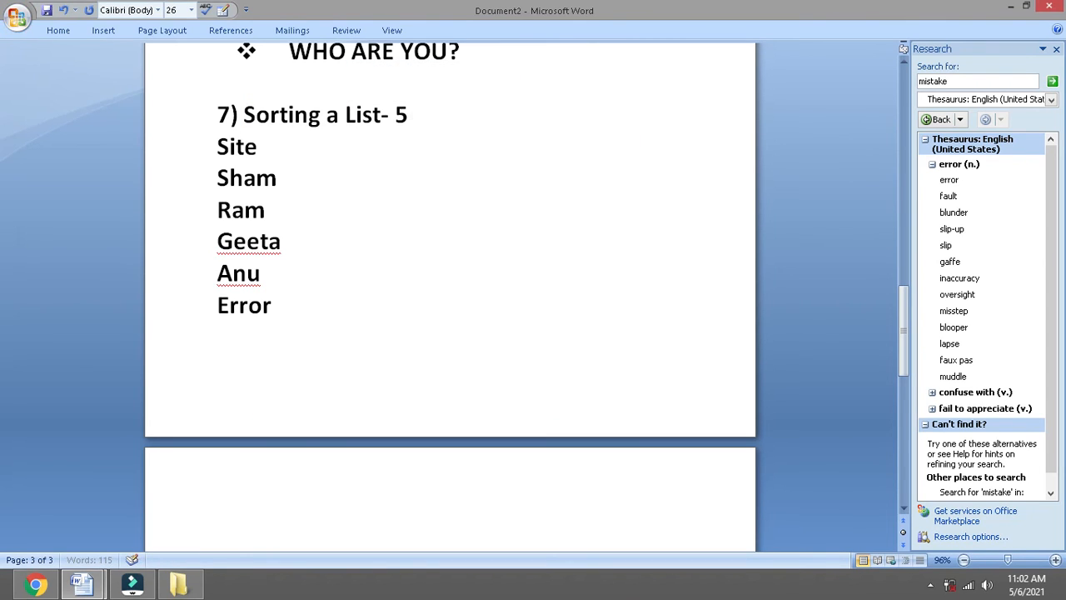
- End the heading with 'Alphabetical order arrange' and start a '1)' line beneath it
type("Ar")
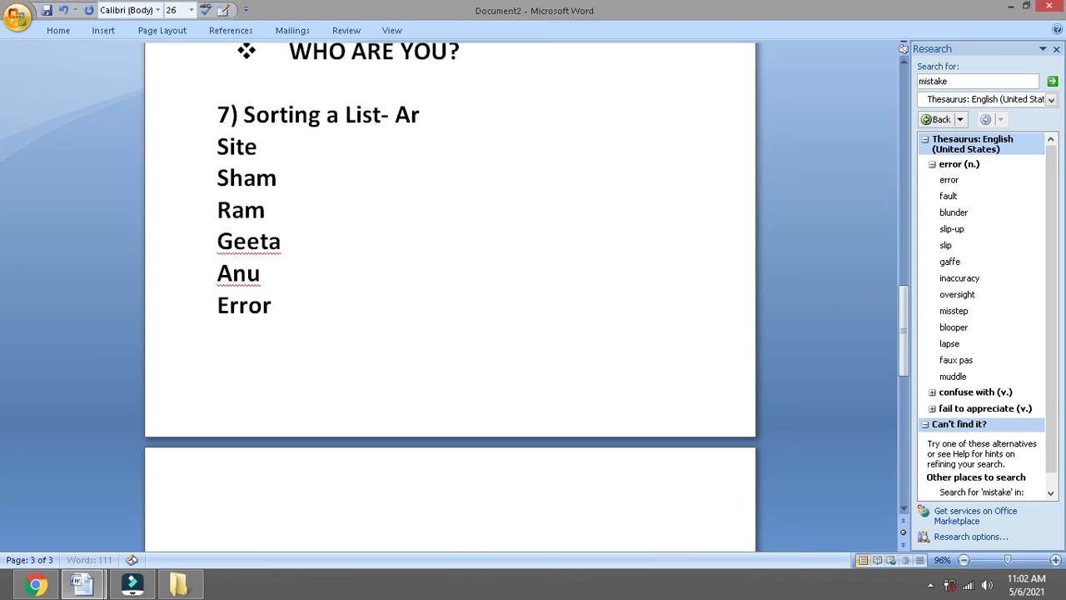
type("phabetical o")
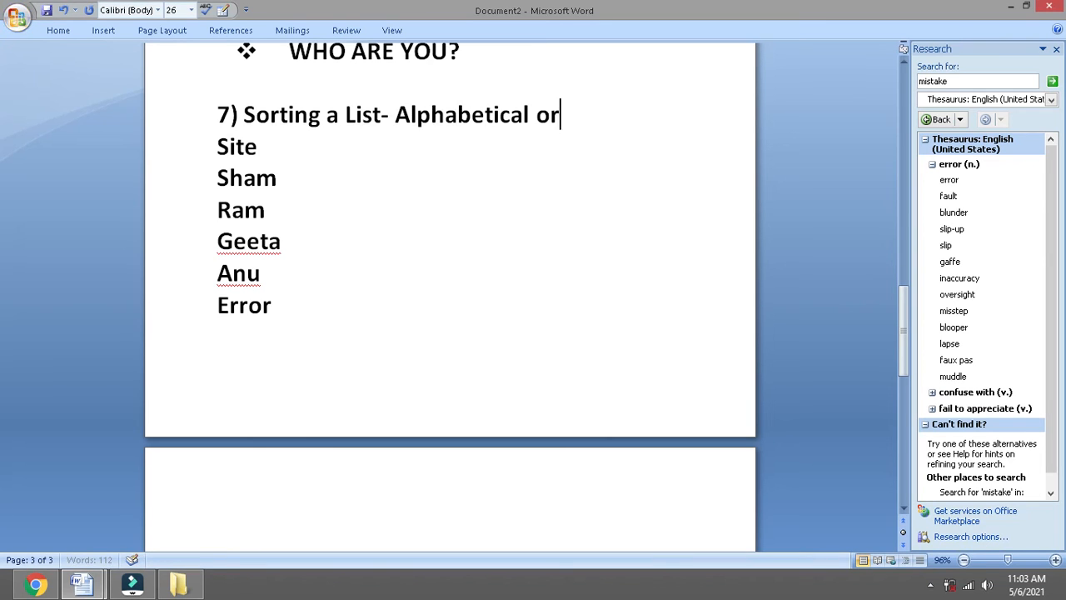
key("BackSpace")
type("arragne")
key("BackSpace")
key("BackSpace")
type("nge")
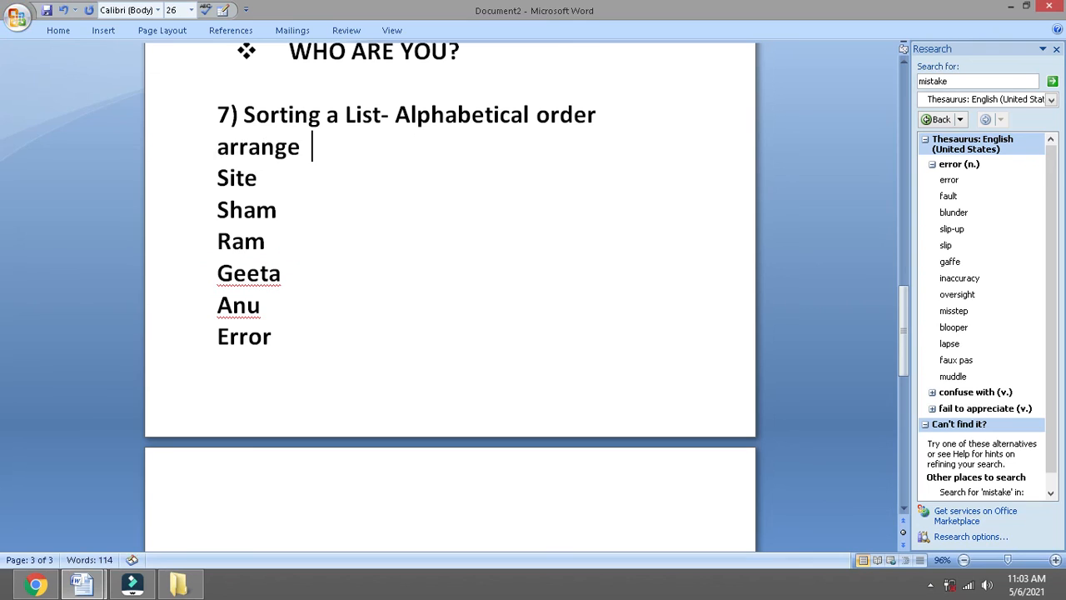
key("Return")
type("1")
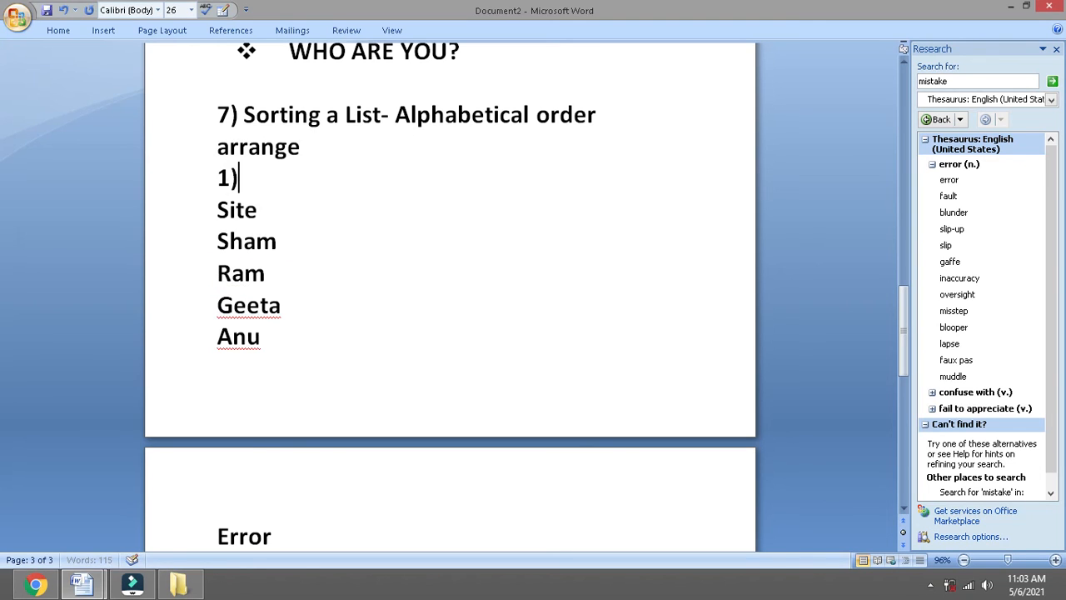